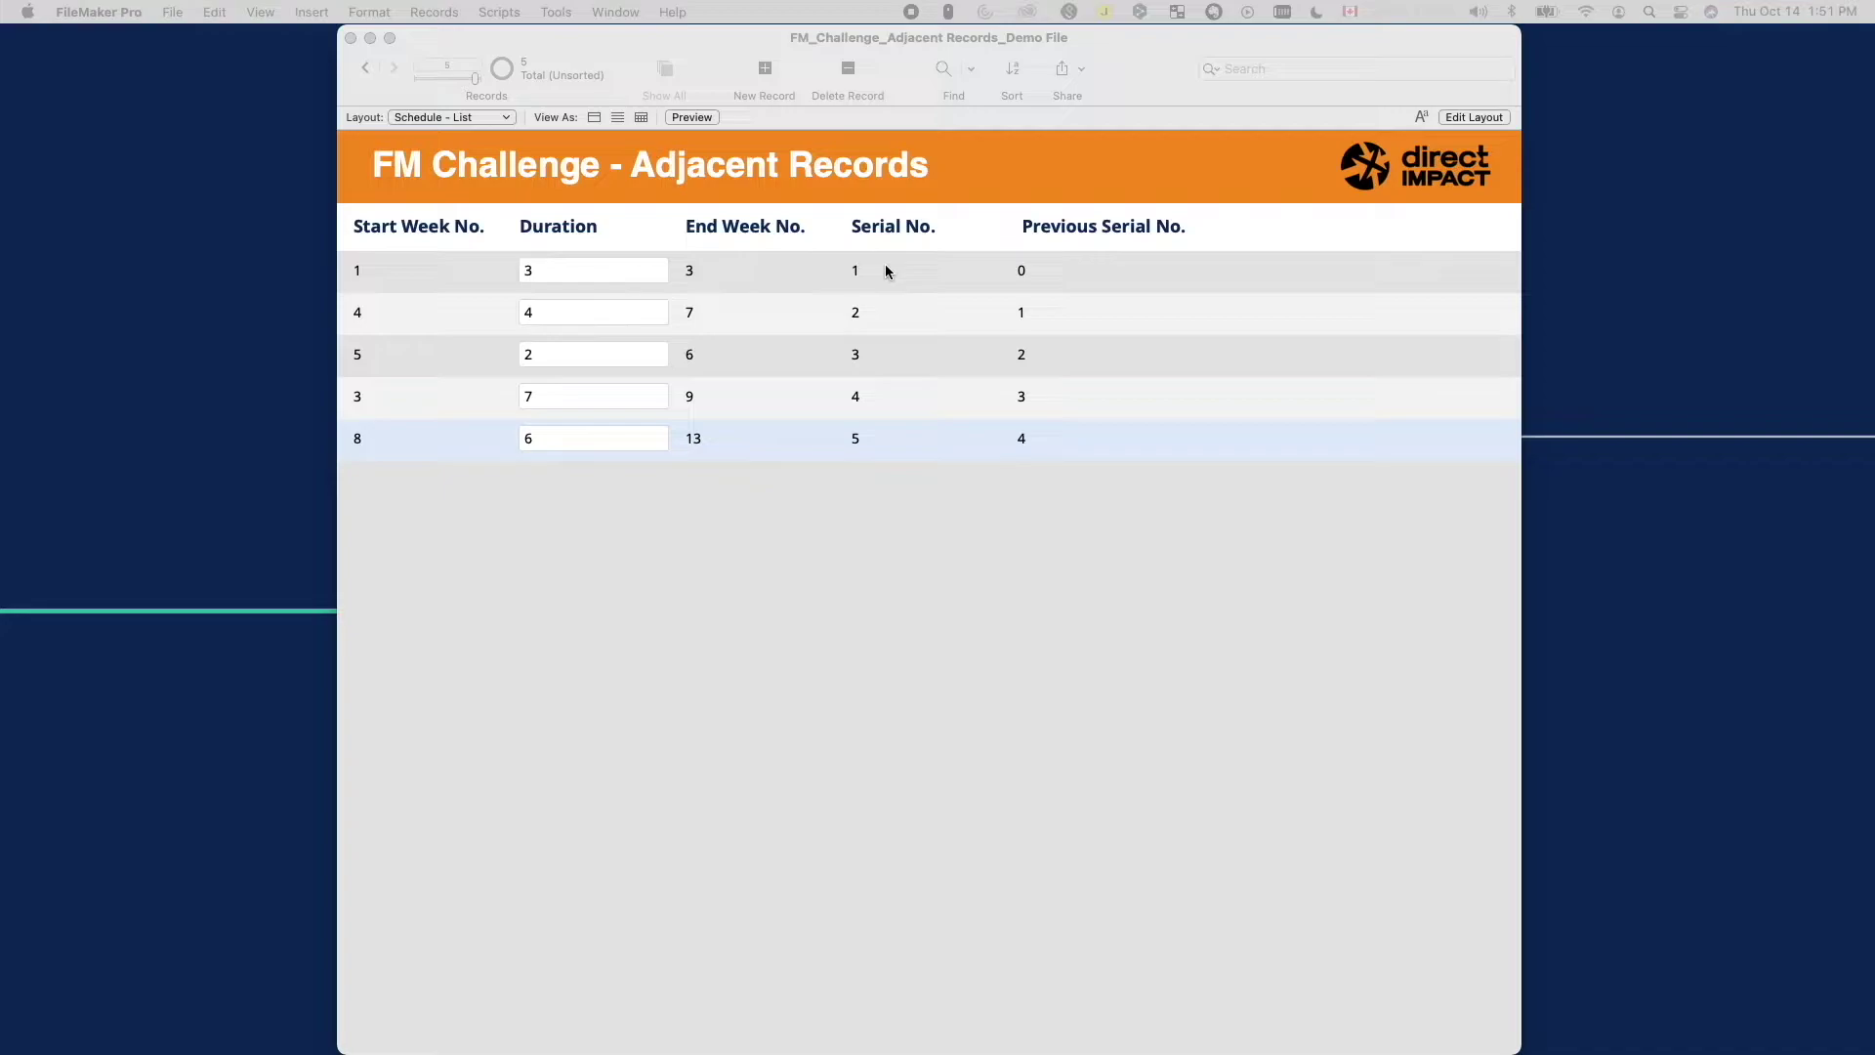
Select the Duration value 3 in the first schedule record, leaving it unchanged.
left_click(426, 272)
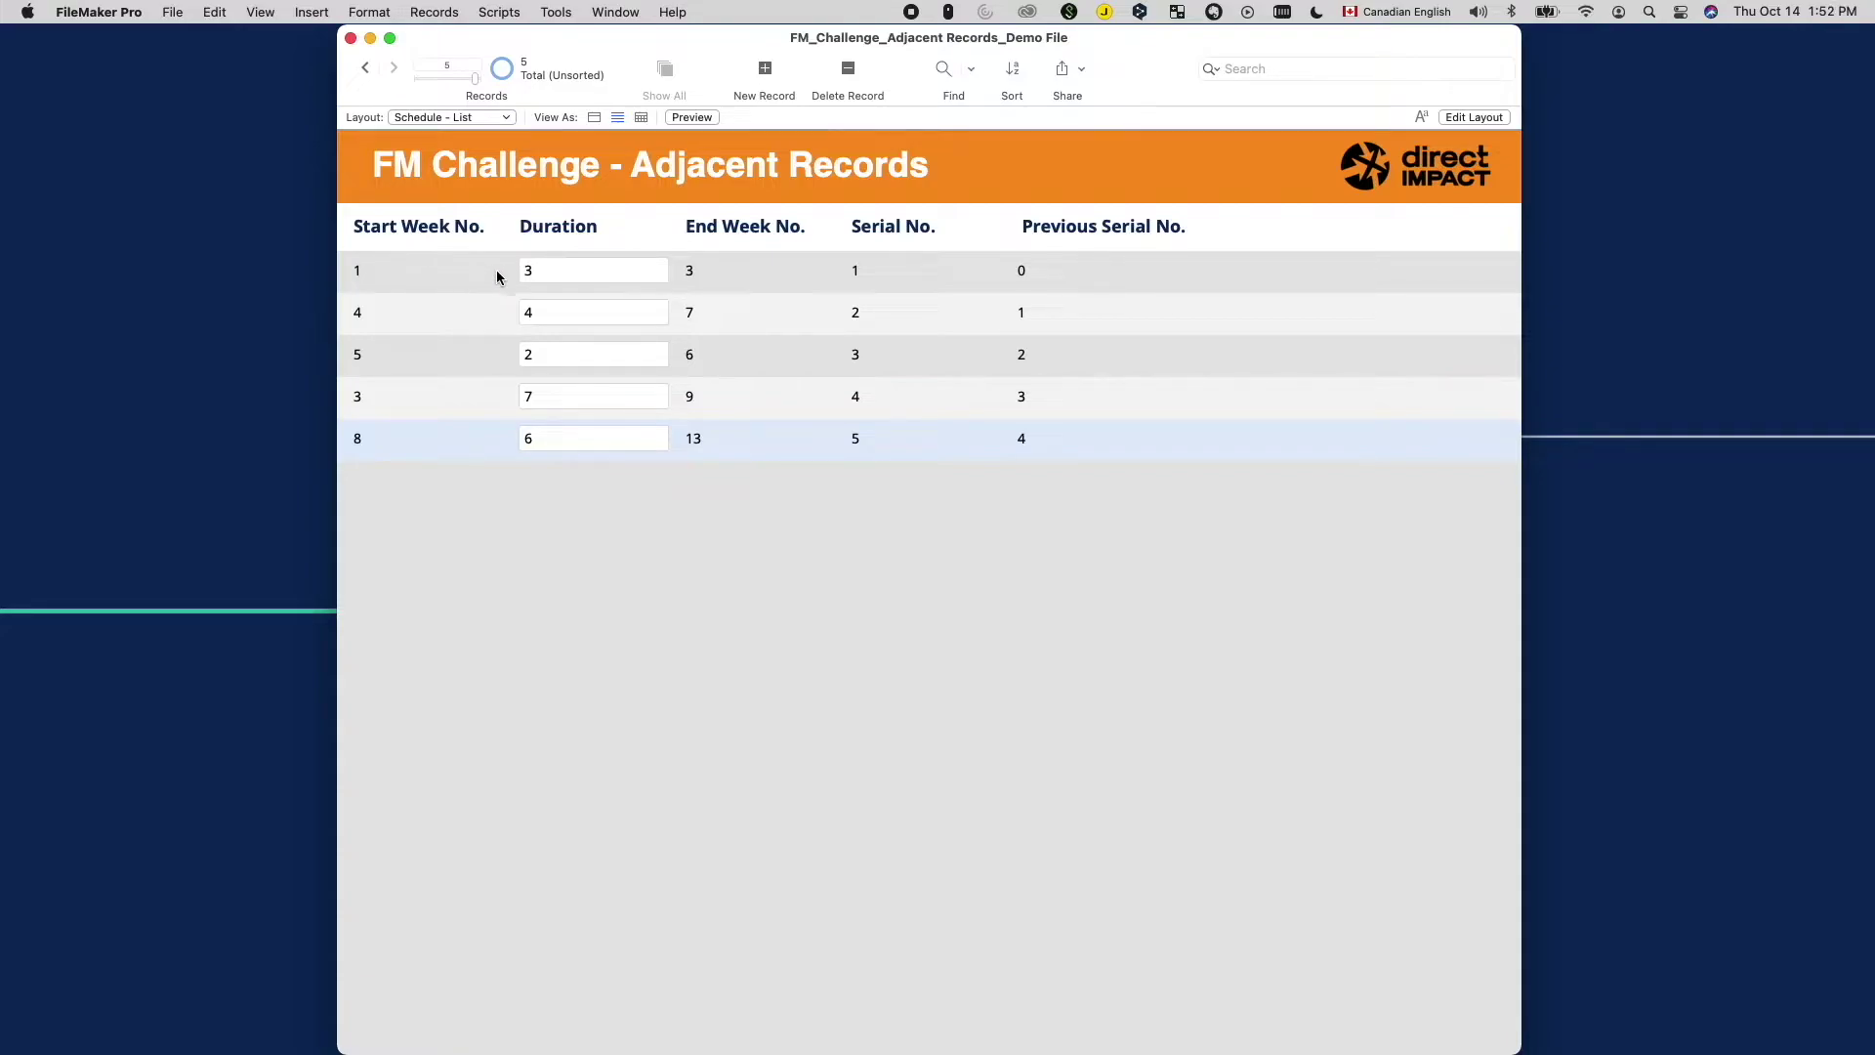
left_click(562, 274)
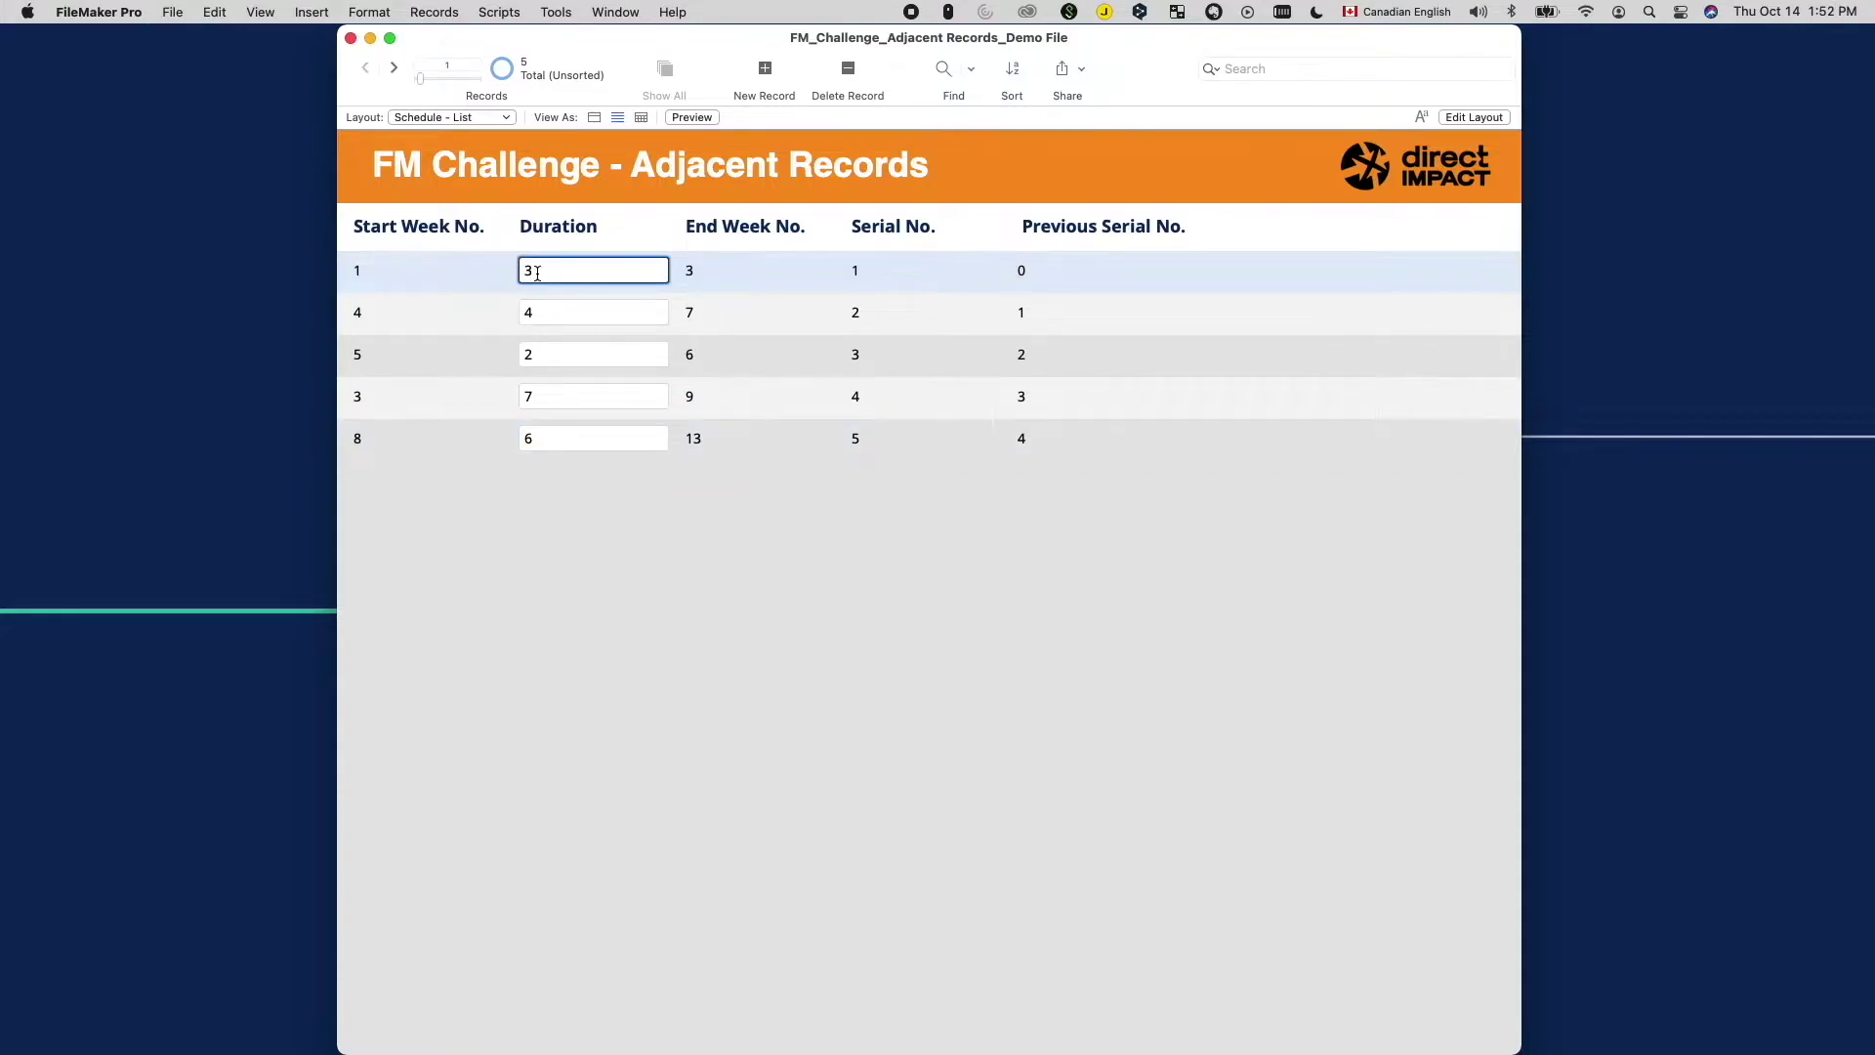
left_click_drag(537, 273, 524, 274)
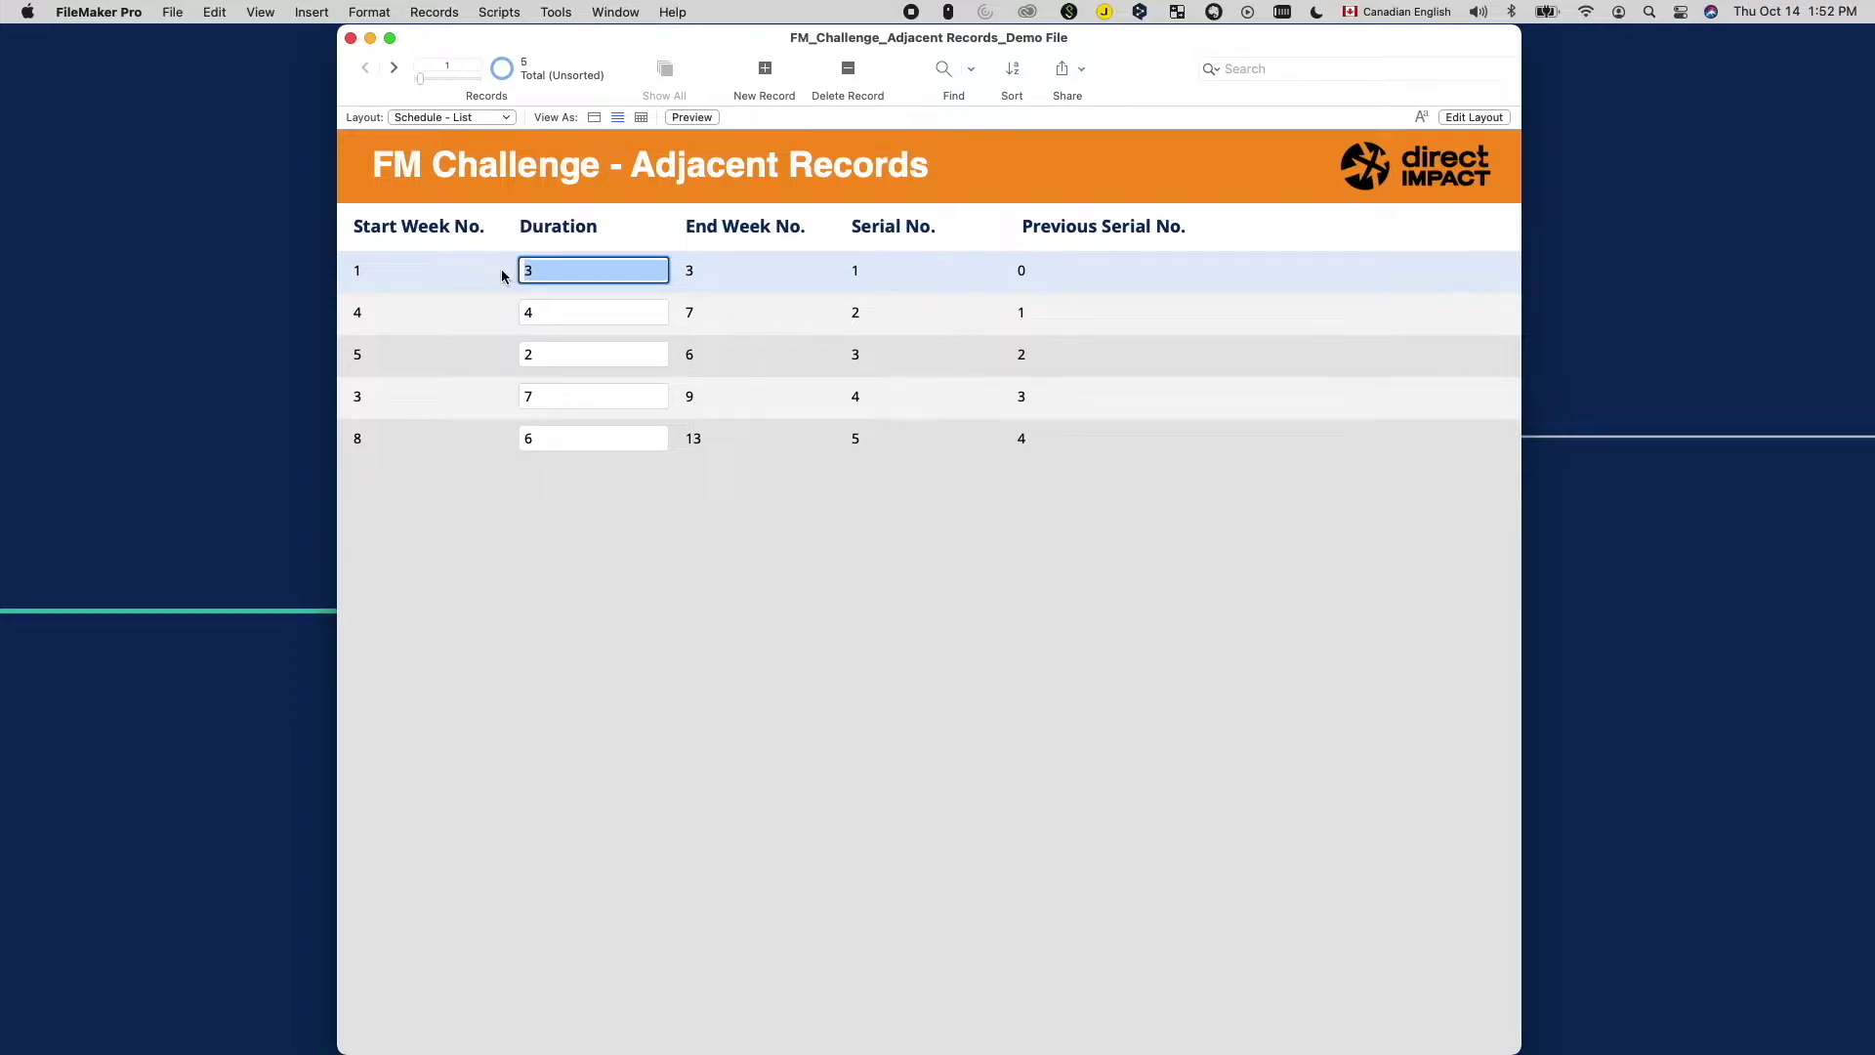
left_click(734, 245)
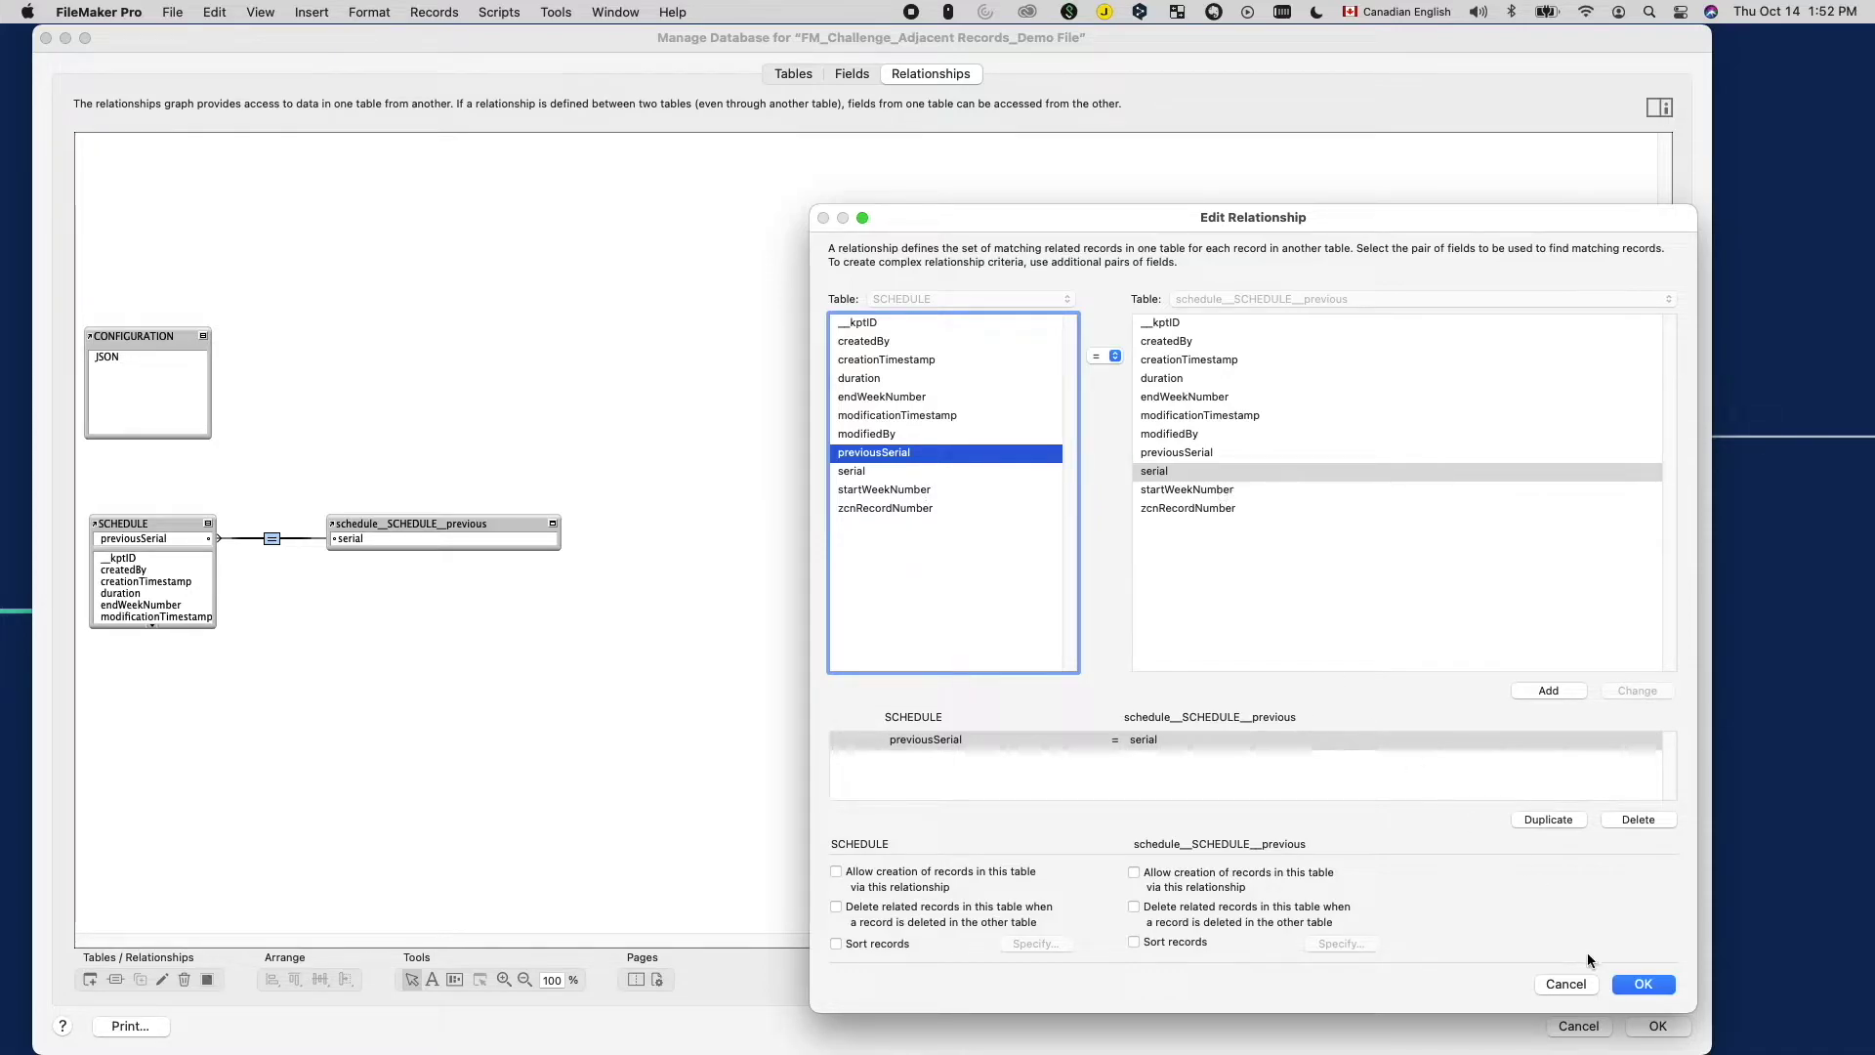
Review startWeekNumber's reference to the previous record's endWeekNumber, then cancel out of Manage Database.
left_click(1577, 978)
left_click(857, 78)
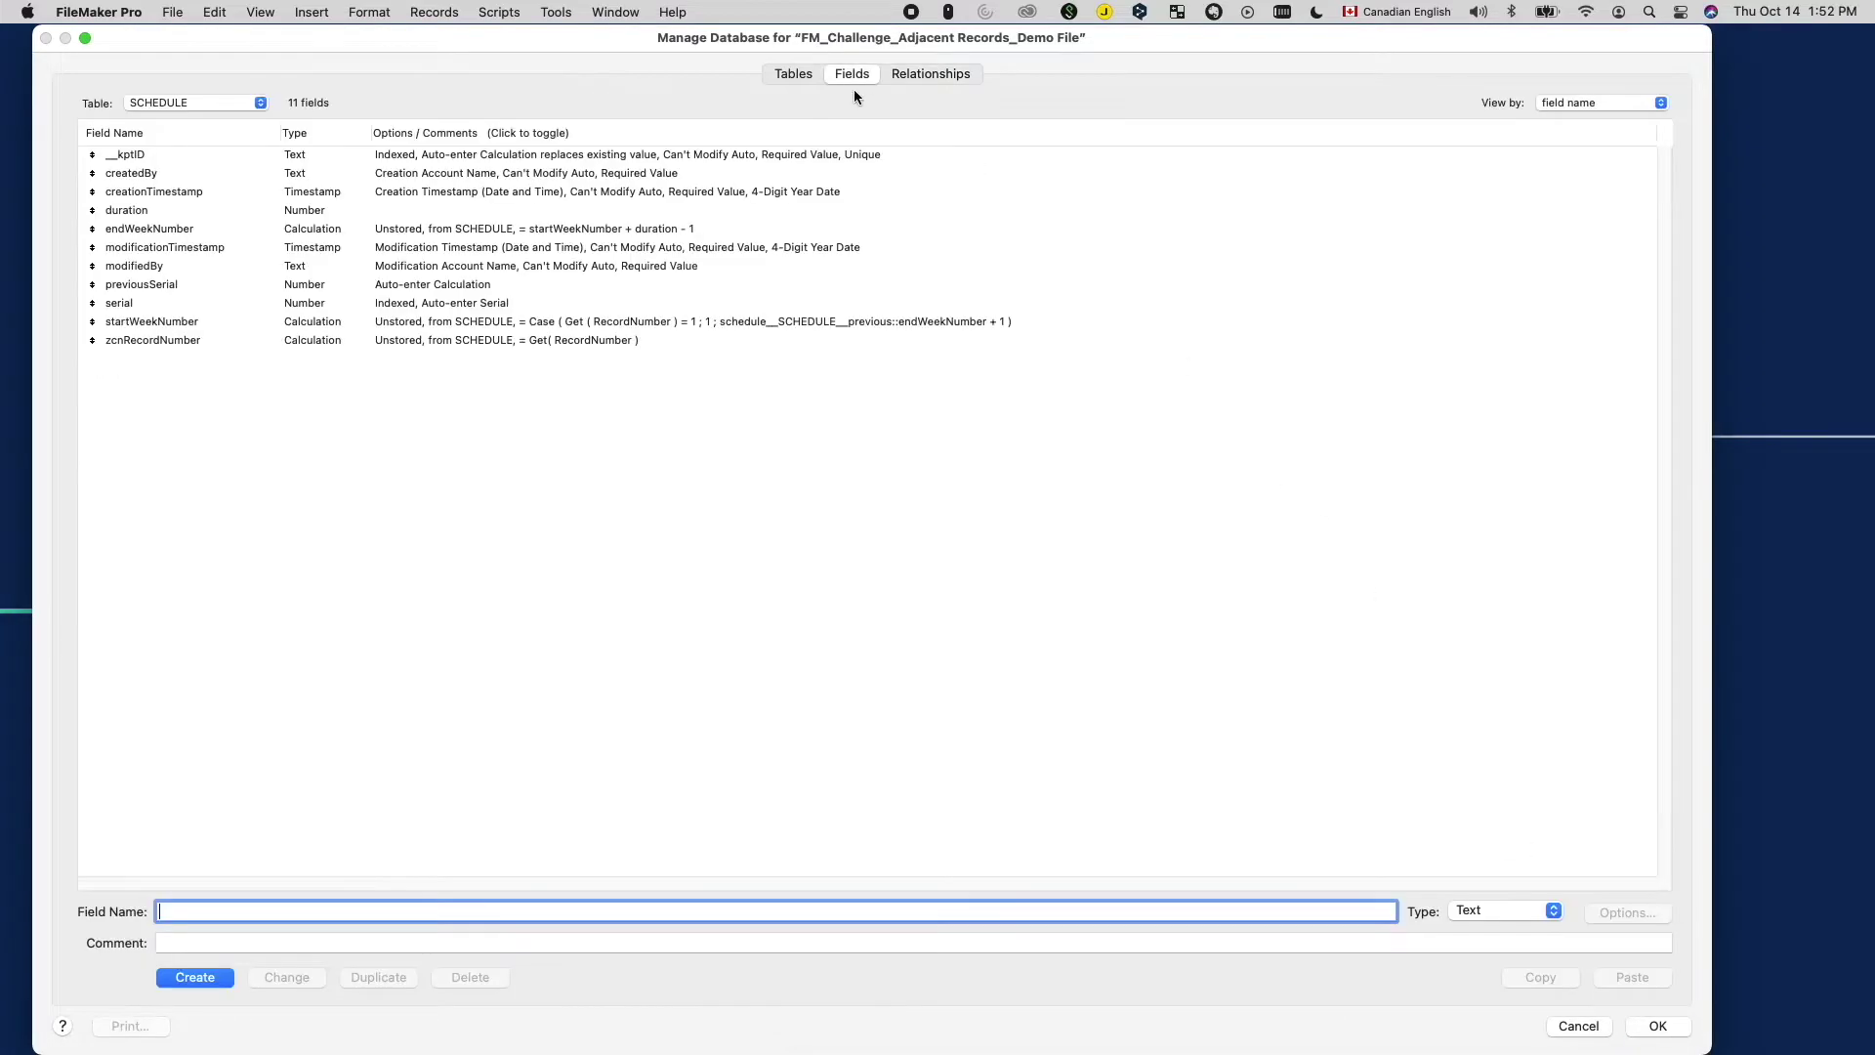
double_click(414, 319)
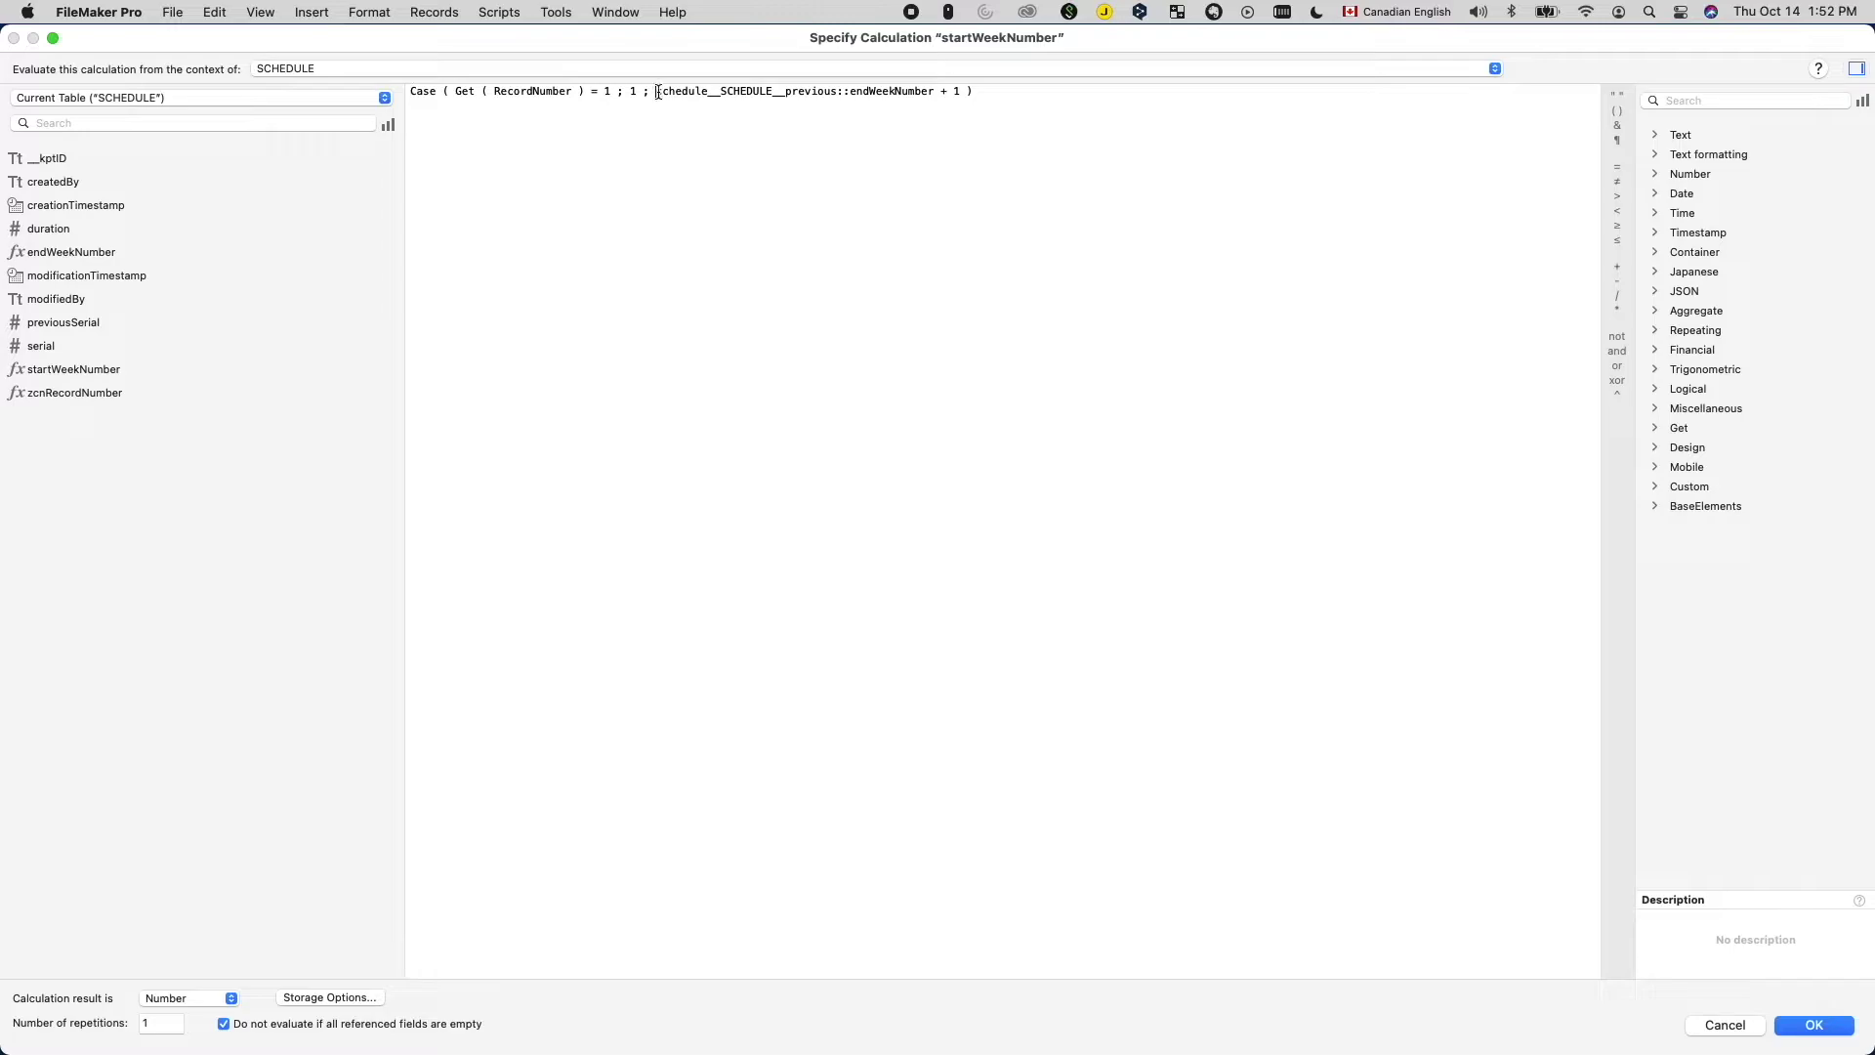
left_click_drag(655, 91, 961, 90)
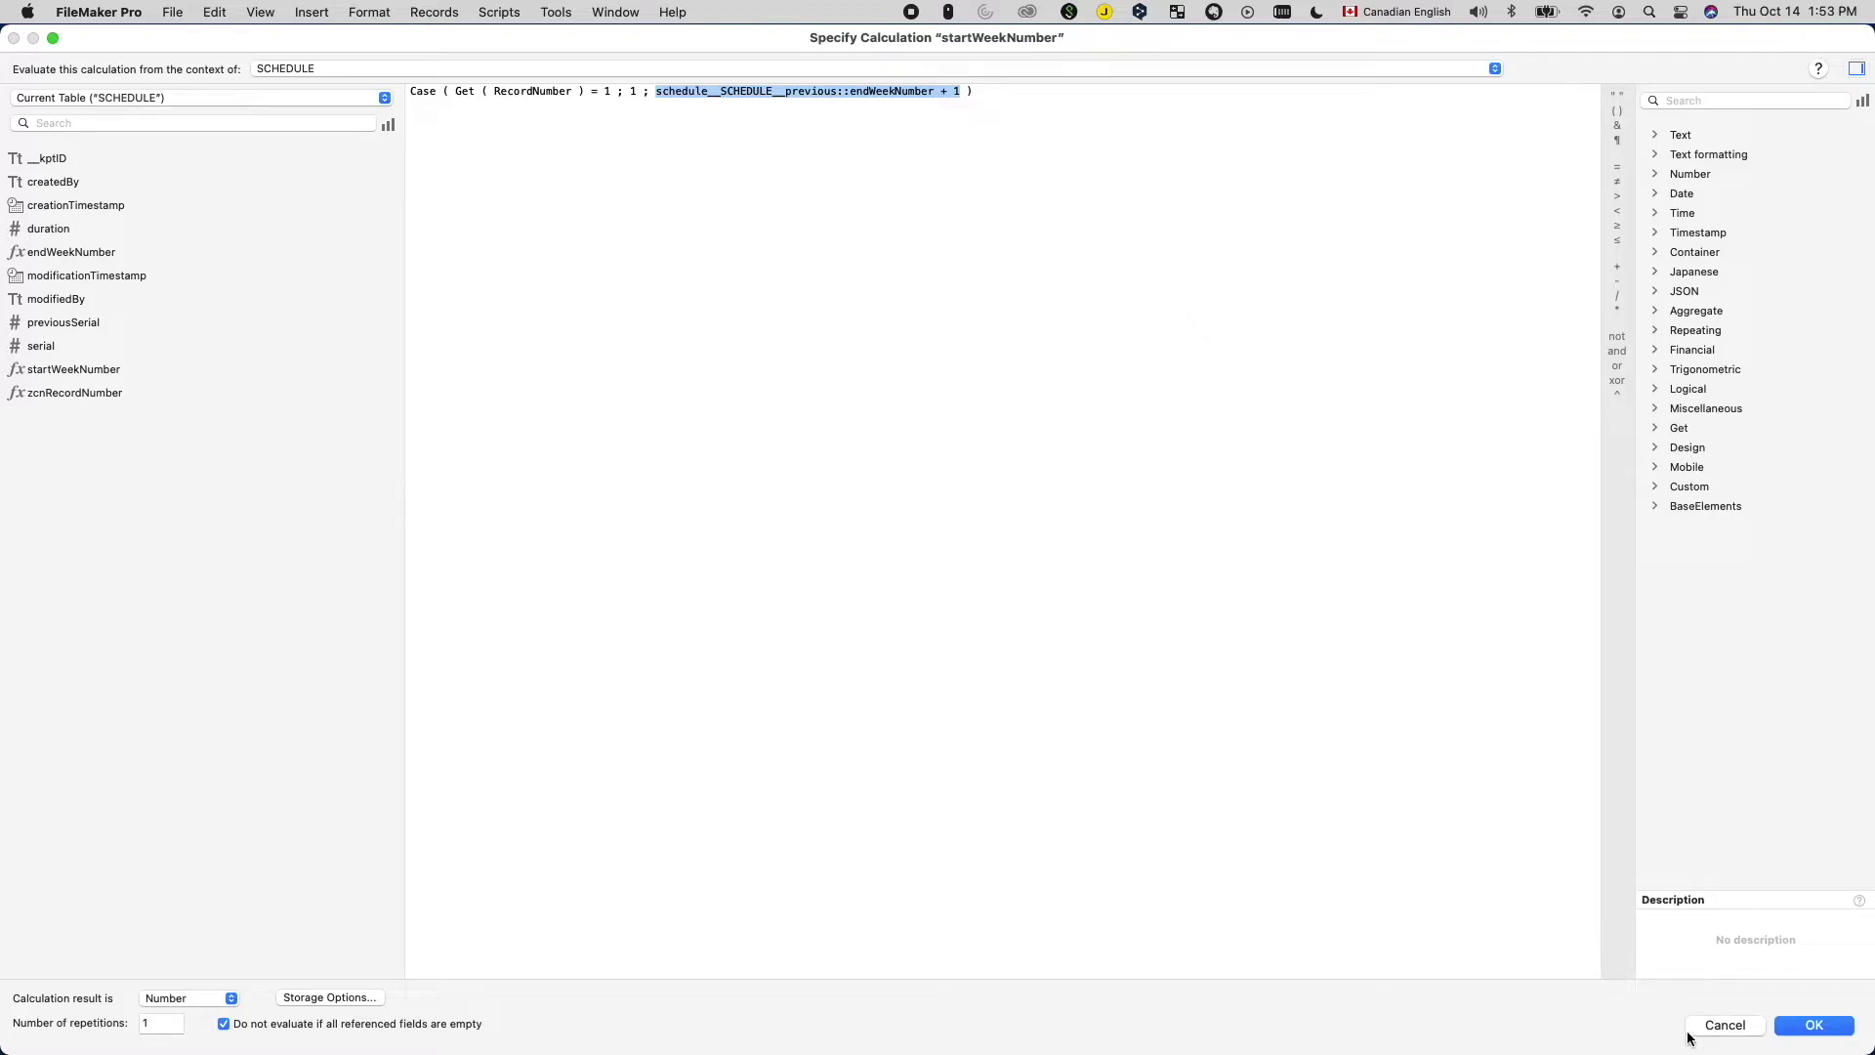
left_click(1723, 1026)
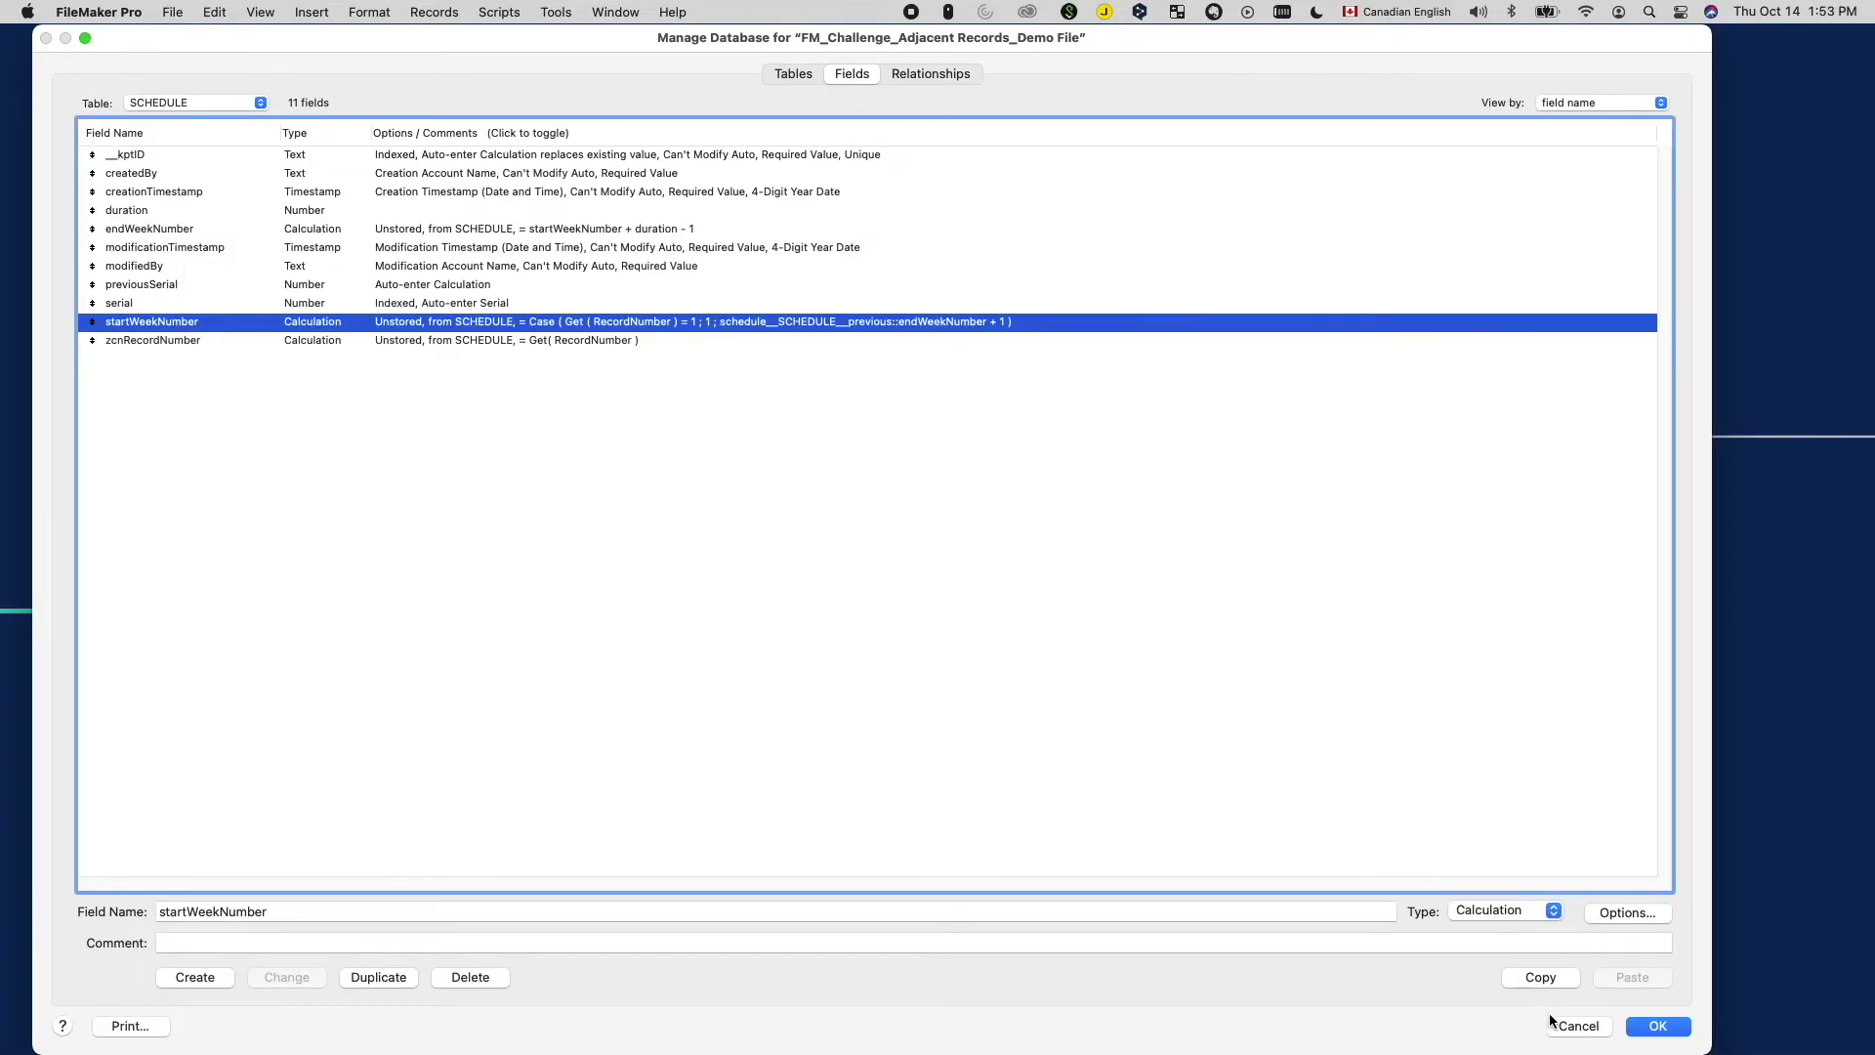
left_click(1559, 1026)
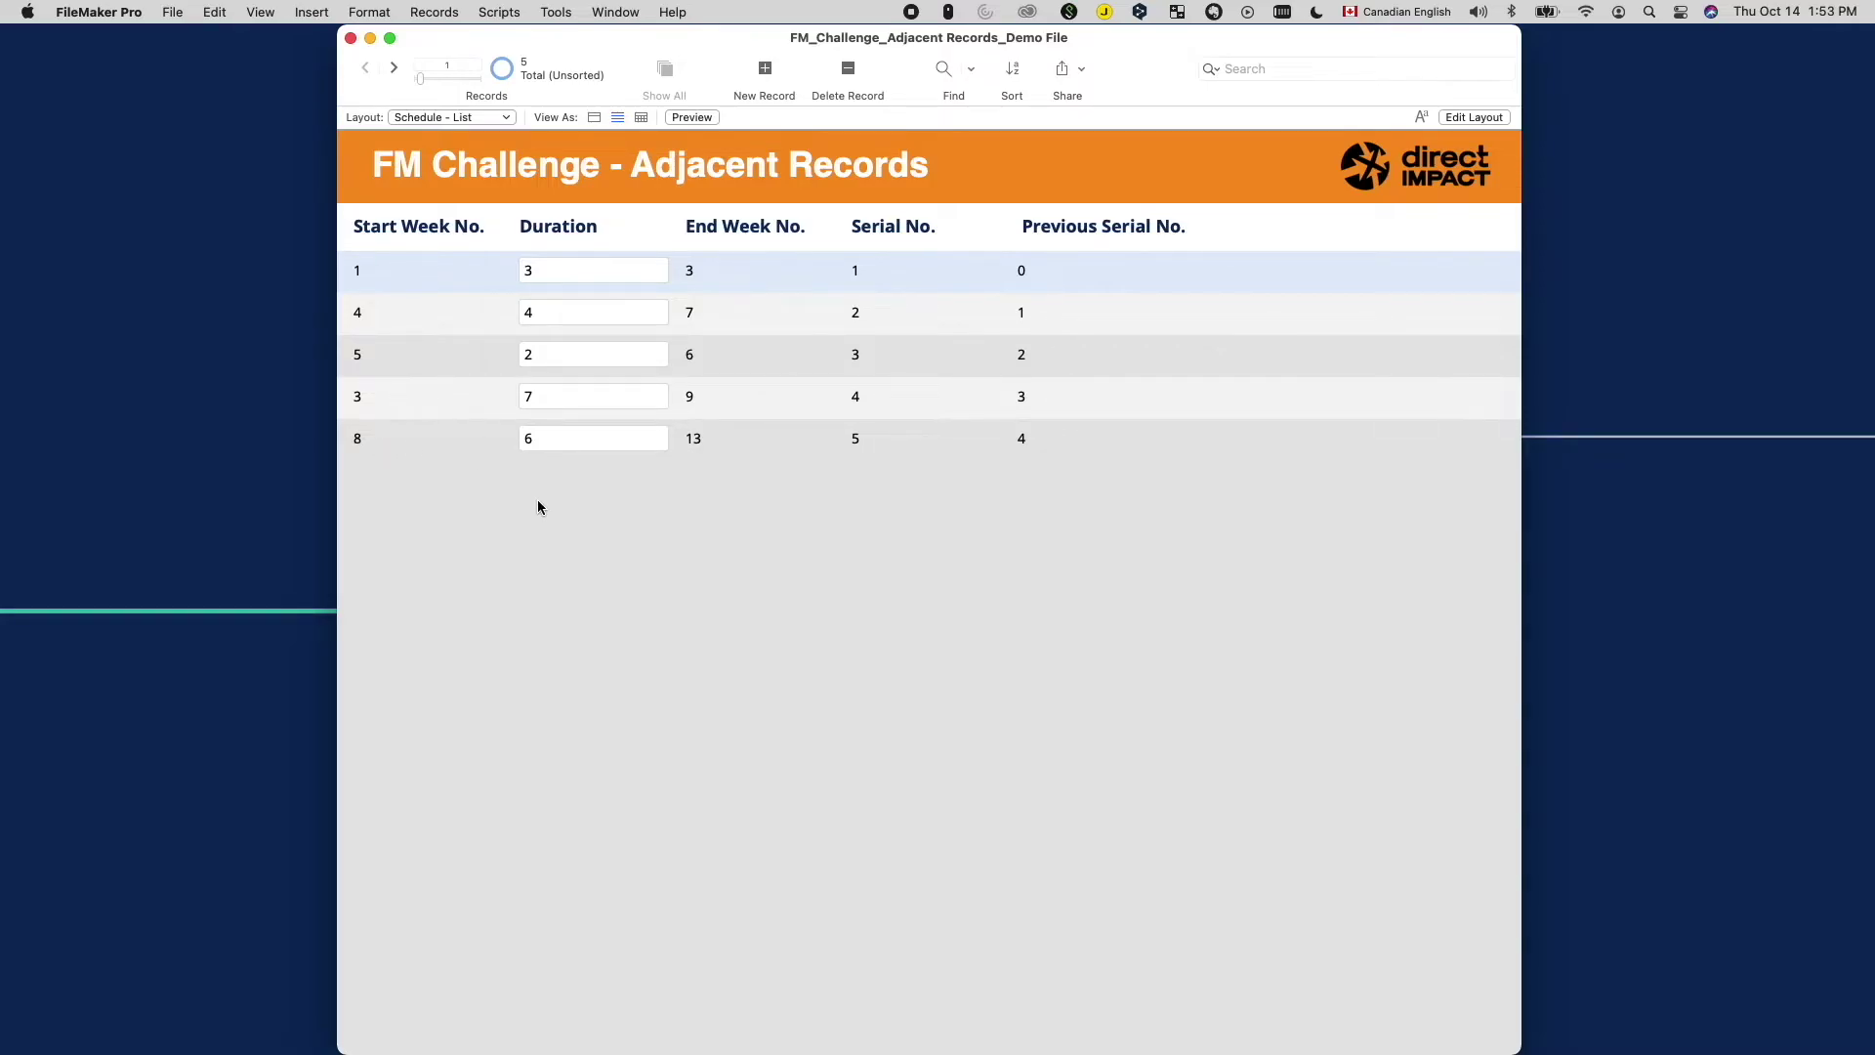
key("super+shift+d")
double_click(231, 324)
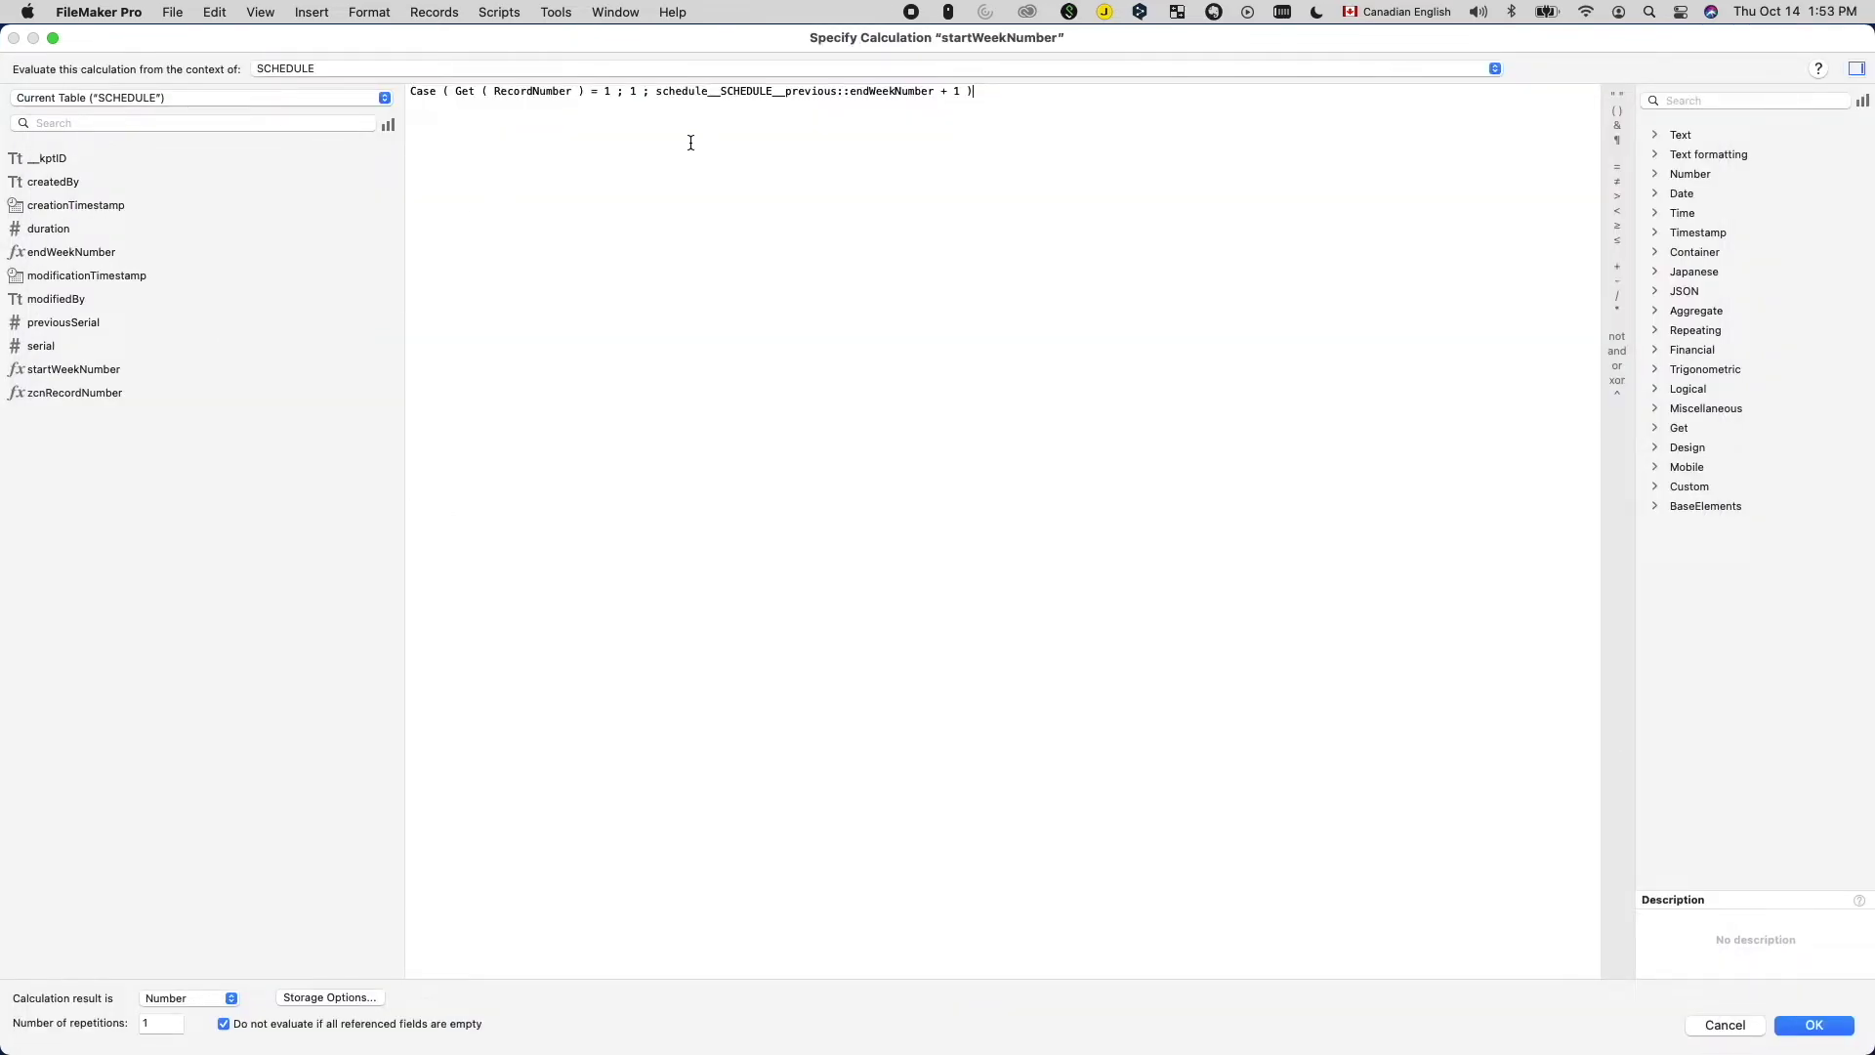
left_click(671, 106)
left_click_drag(656, 91, 931, 90)
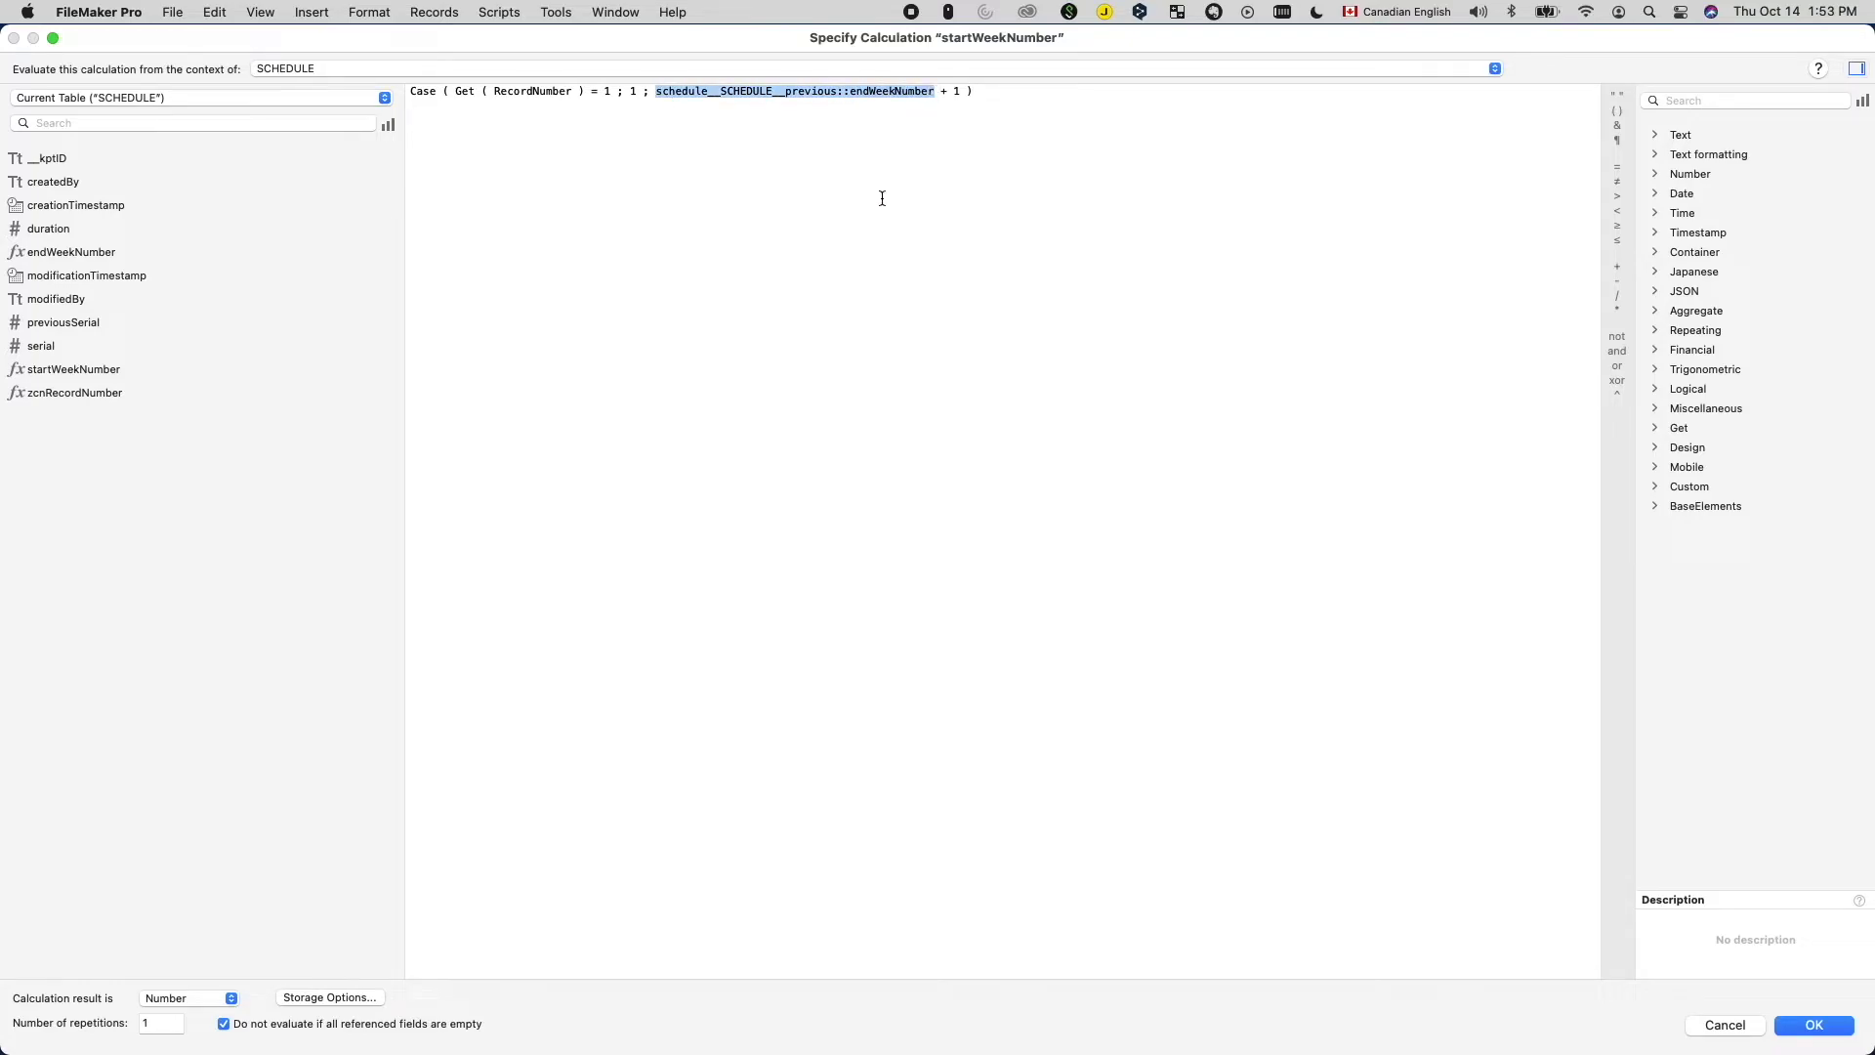
double_click(894, 91)
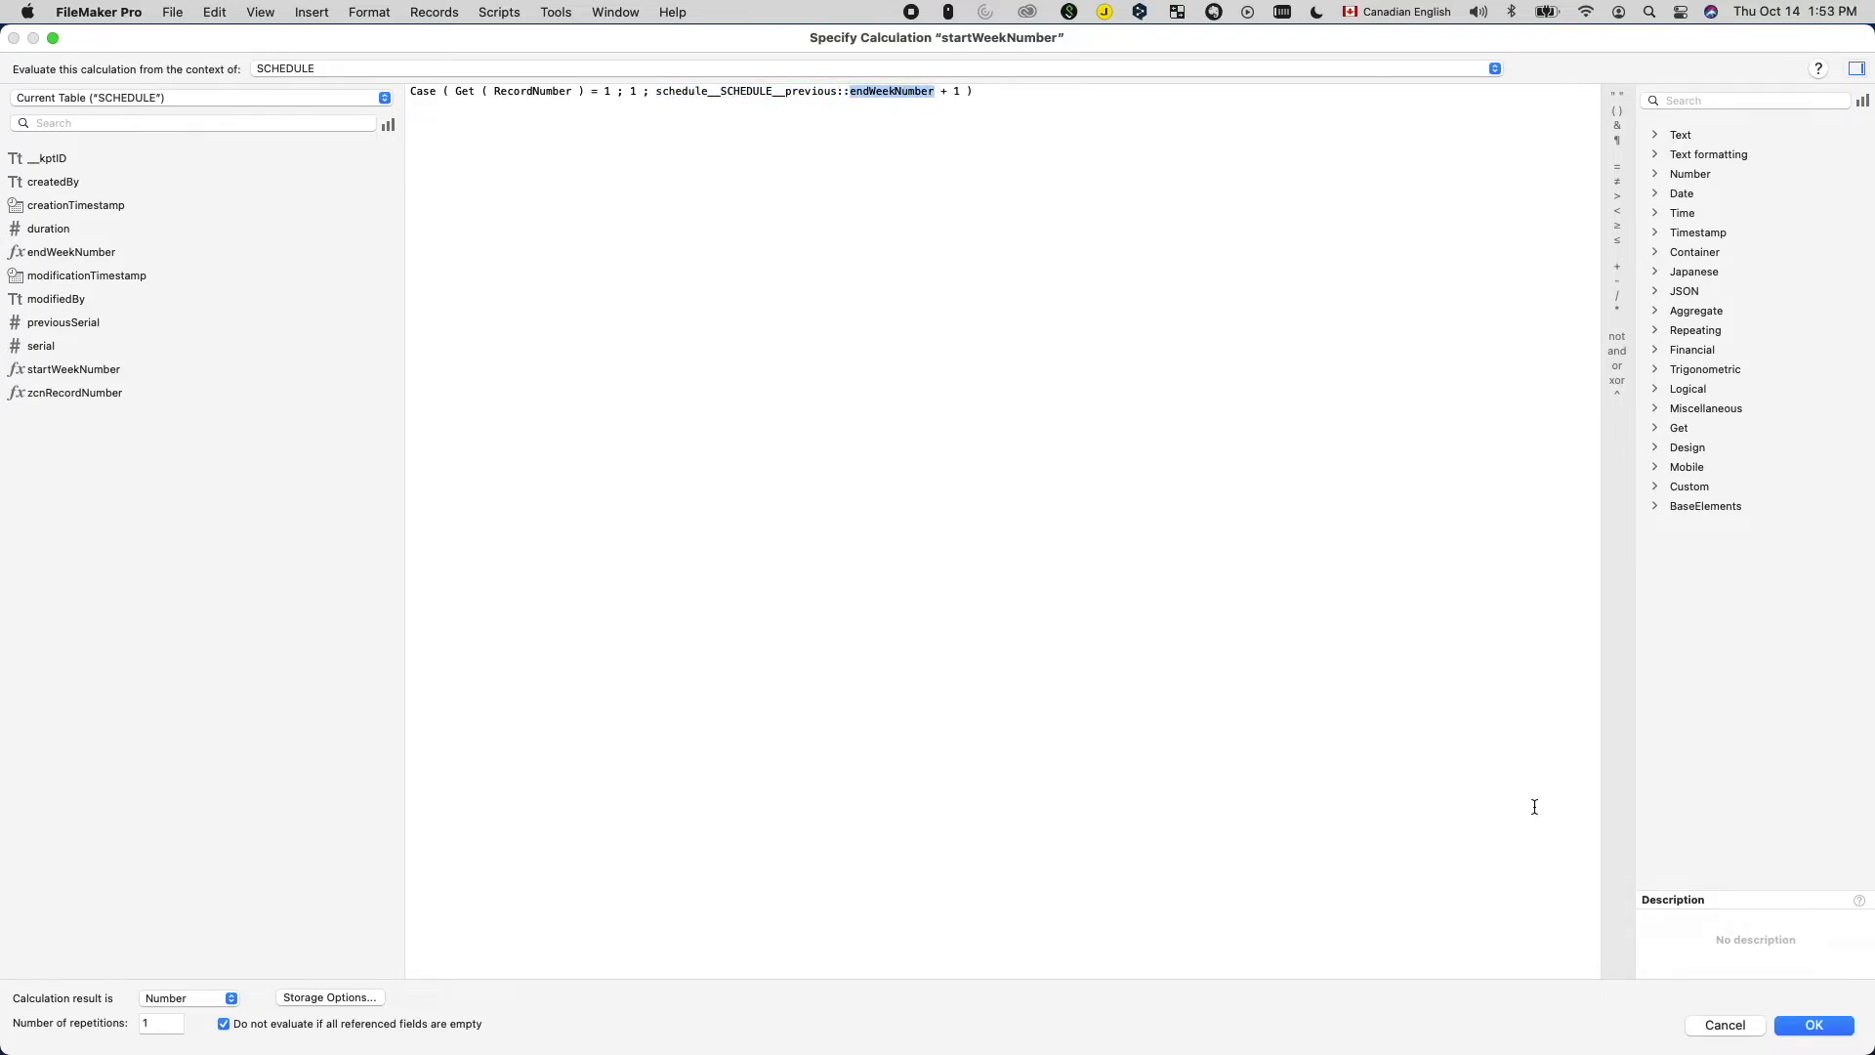
left_click(1727, 1026)
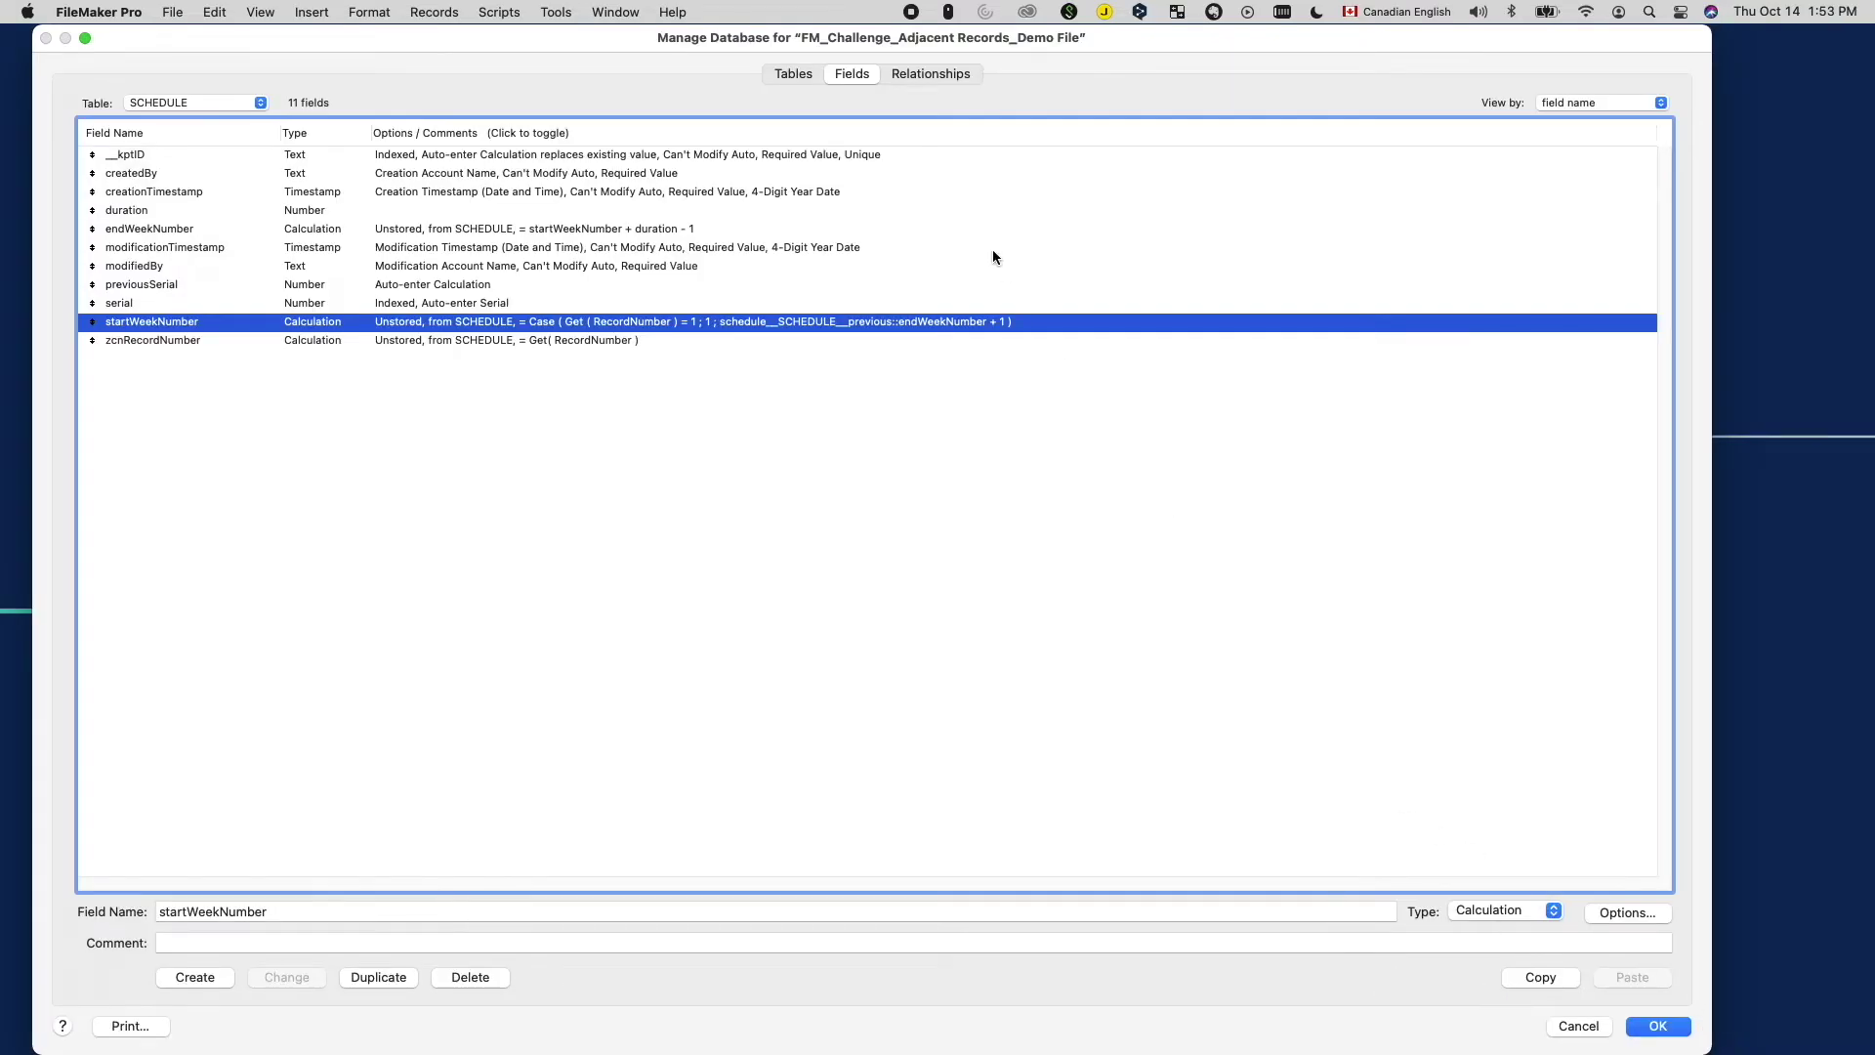
left_click(1577, 1026)
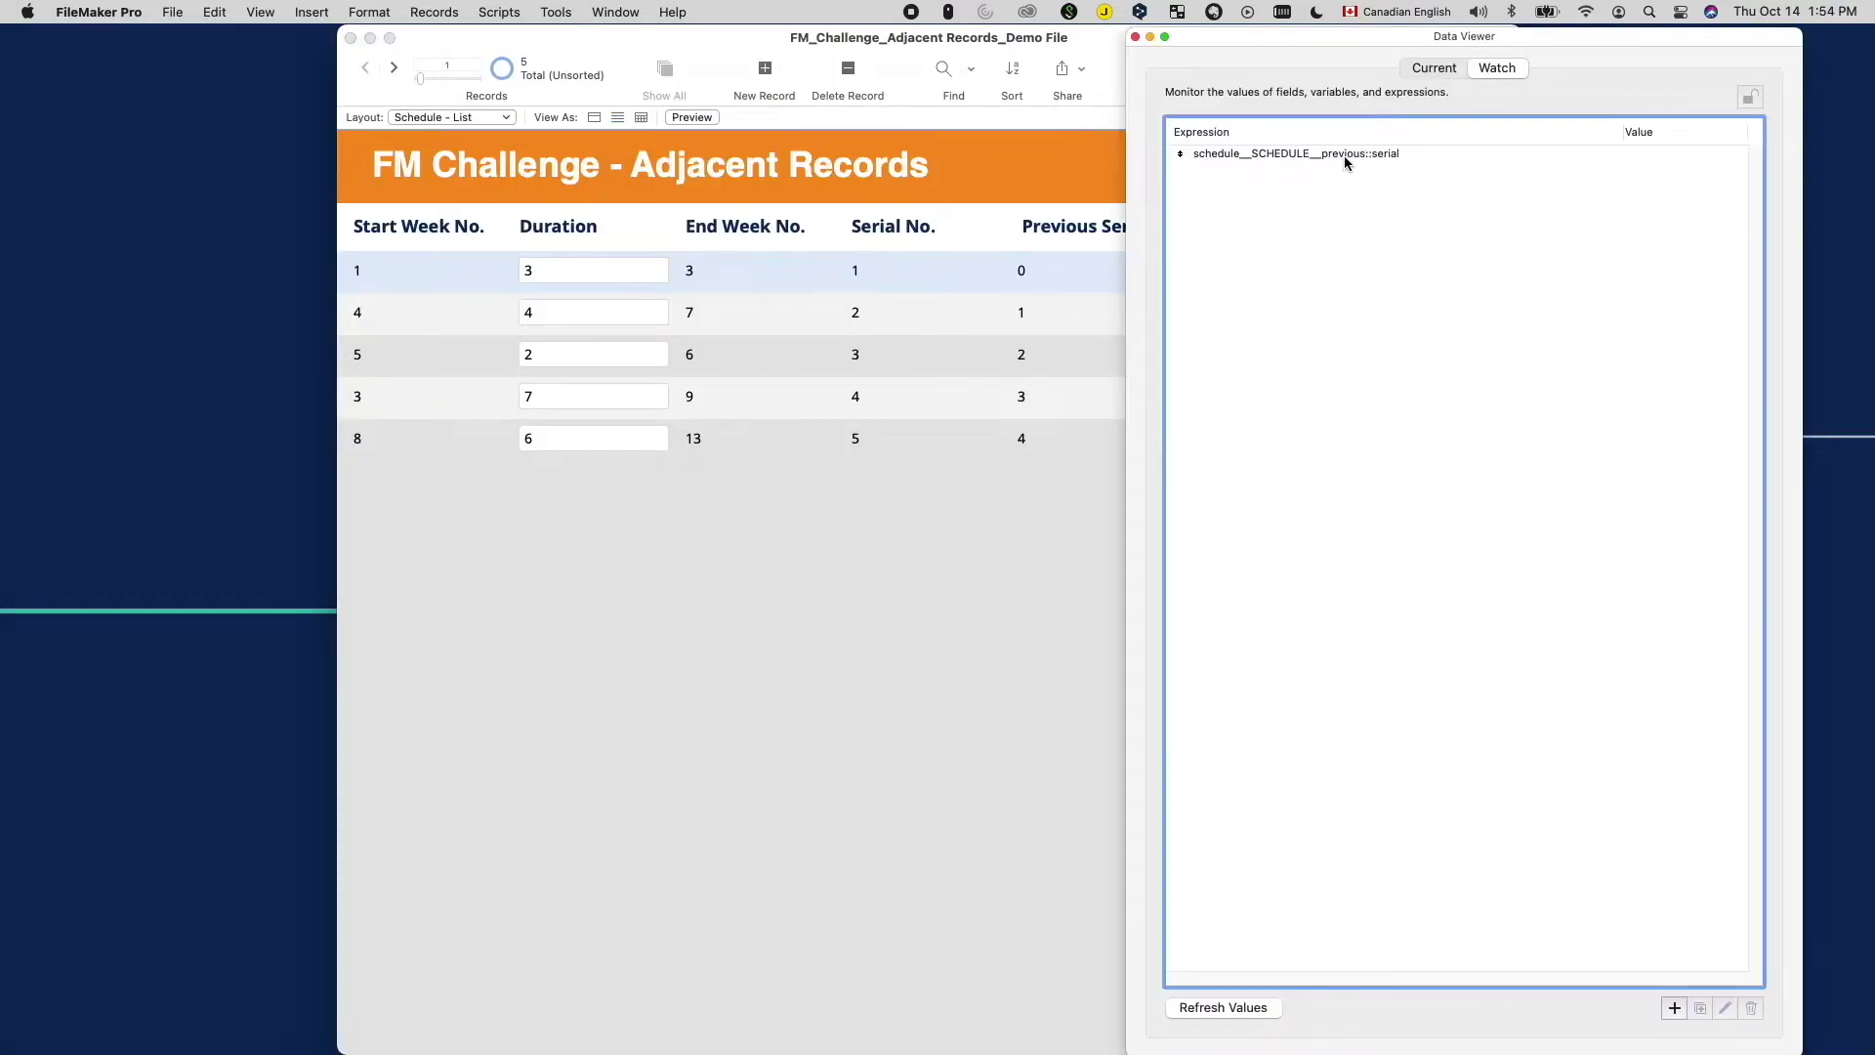
left_click(1344, 156)
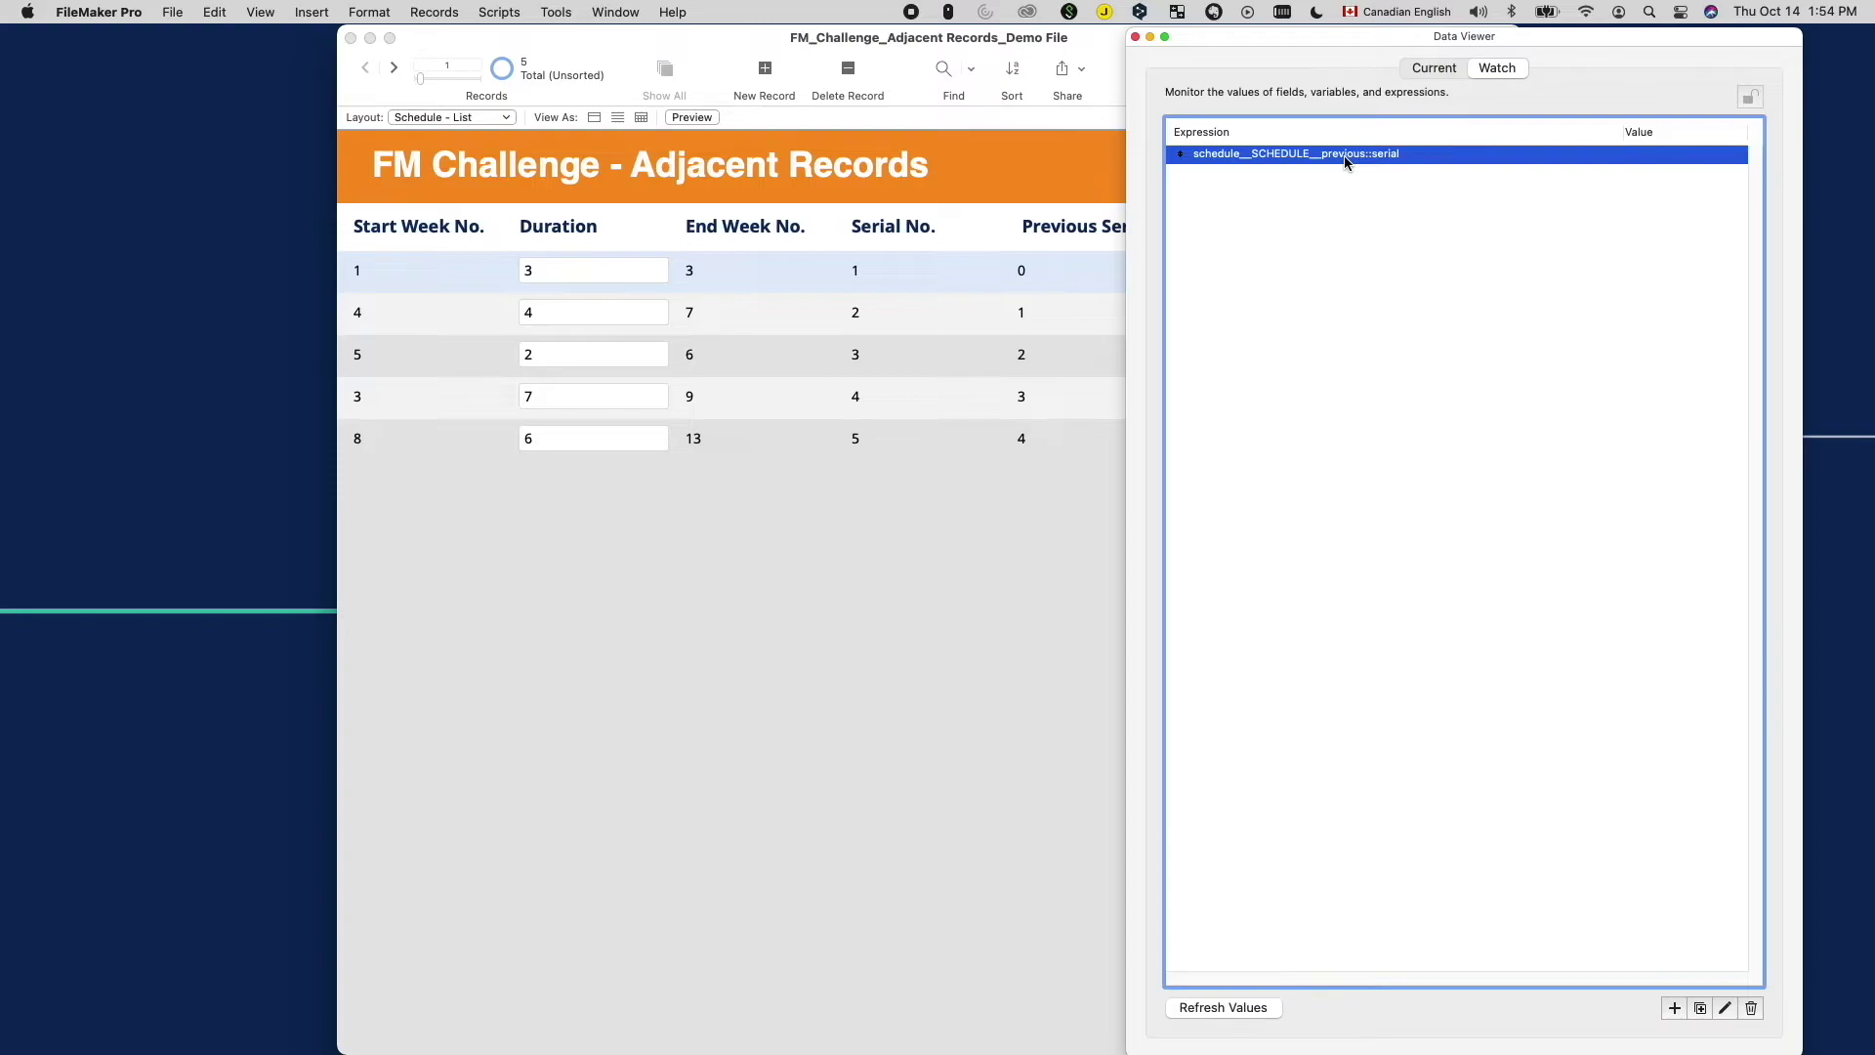
Step through records 2, 3, 4 and 5 in the schedule list.
left_click(956, 317)
left_click(953, 315)
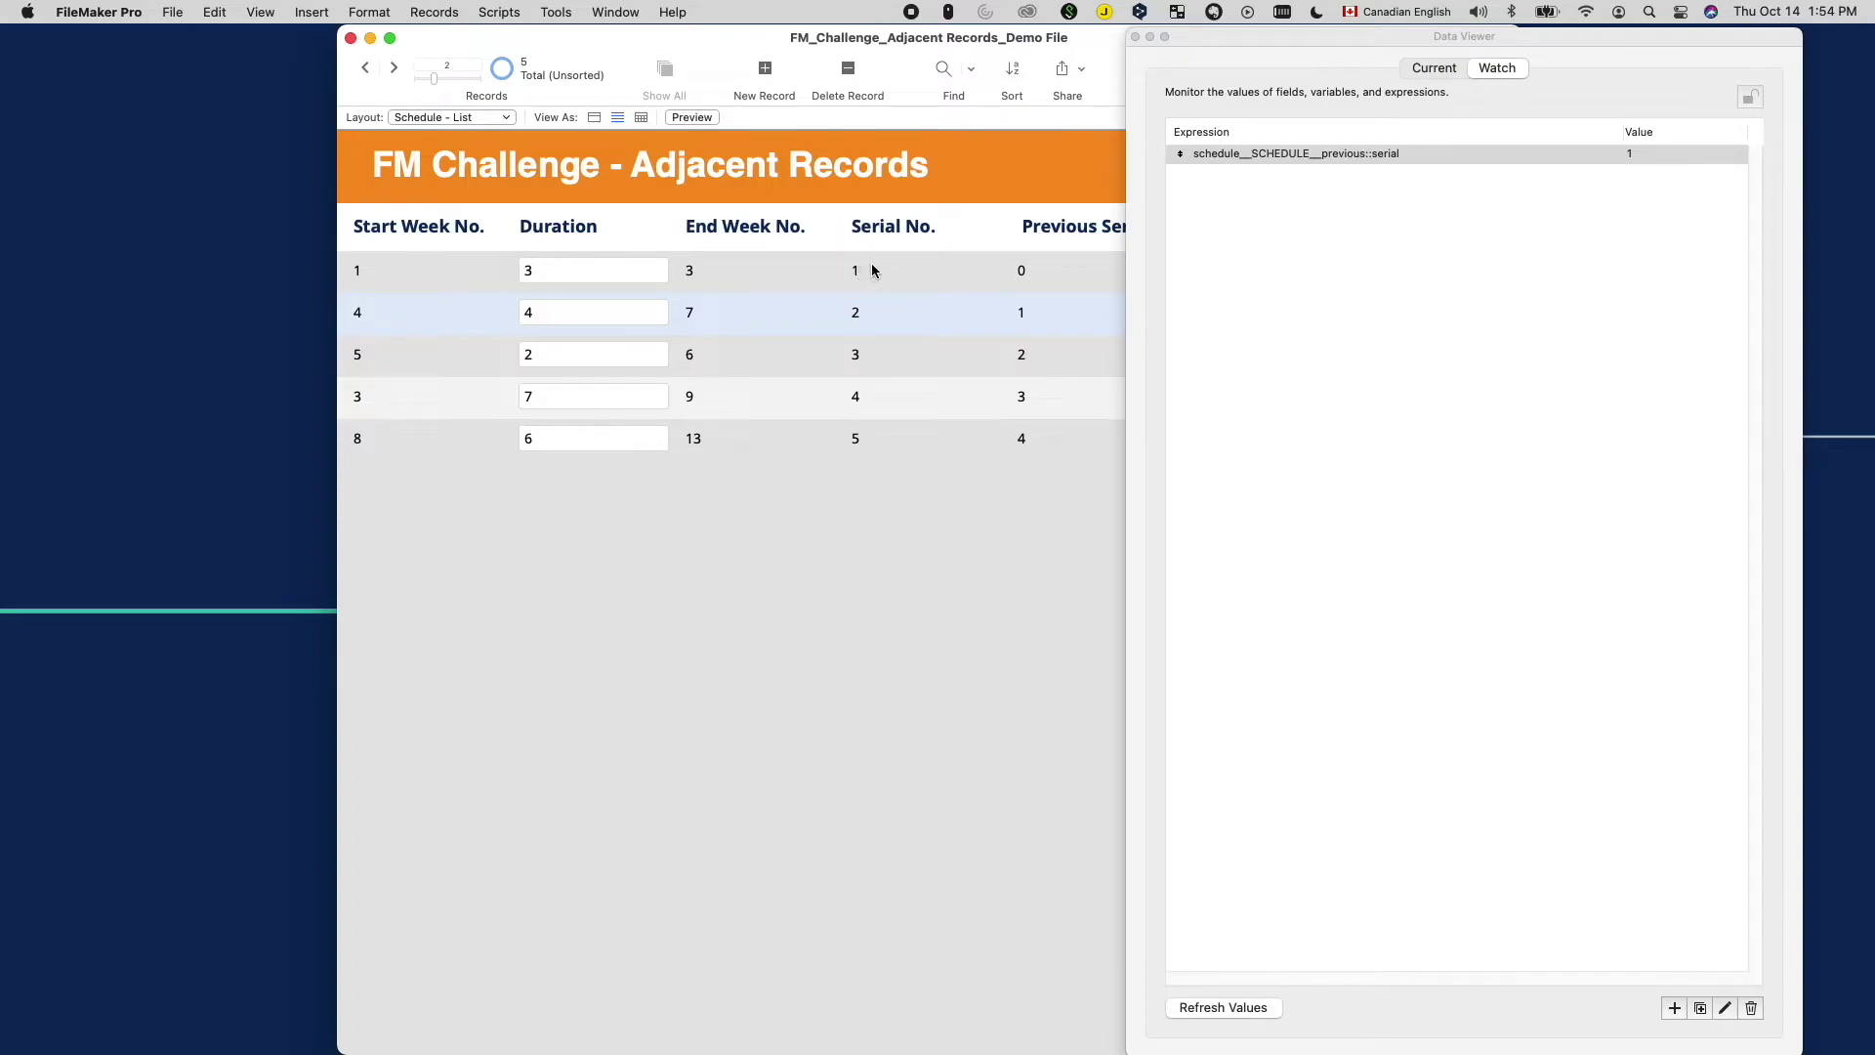
left_click(890, 355)
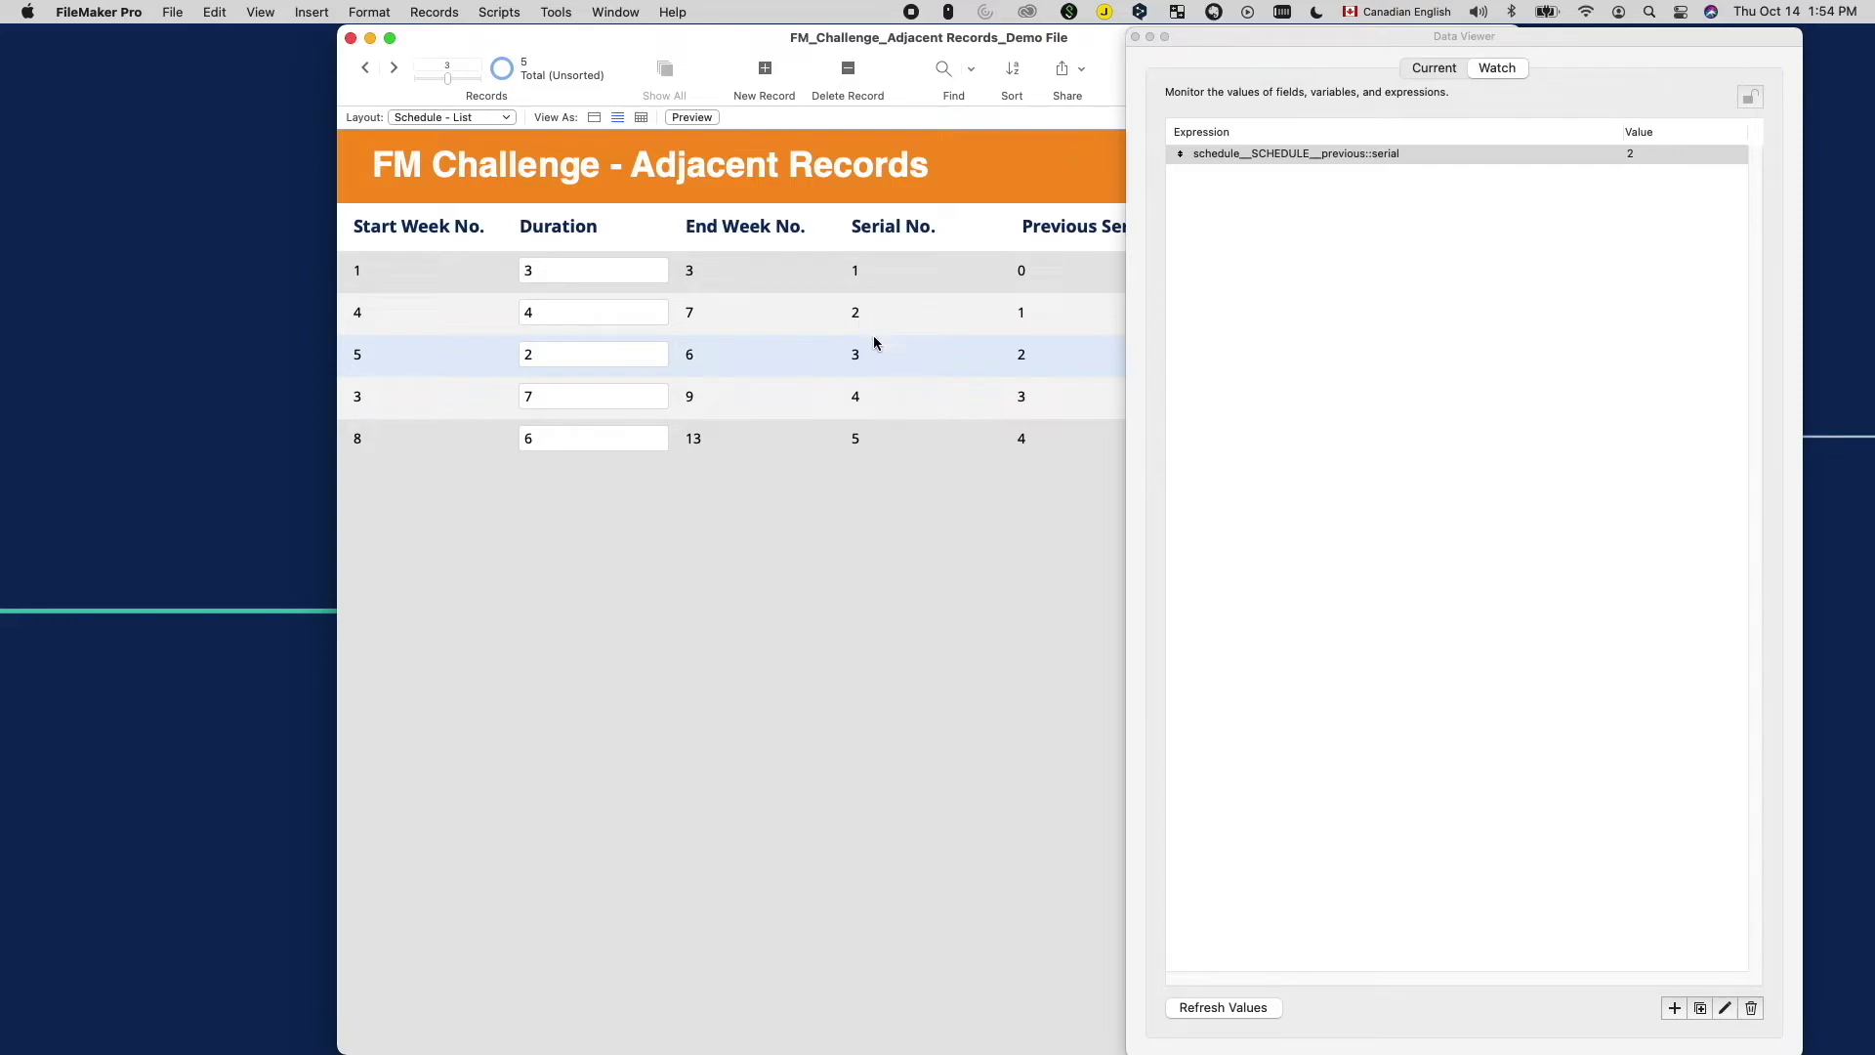
left_click(891, 396)
left_click(880, 441)
Copy the full startWeekNumber formula from Manage Database without changing it.
key("super+shift+d")
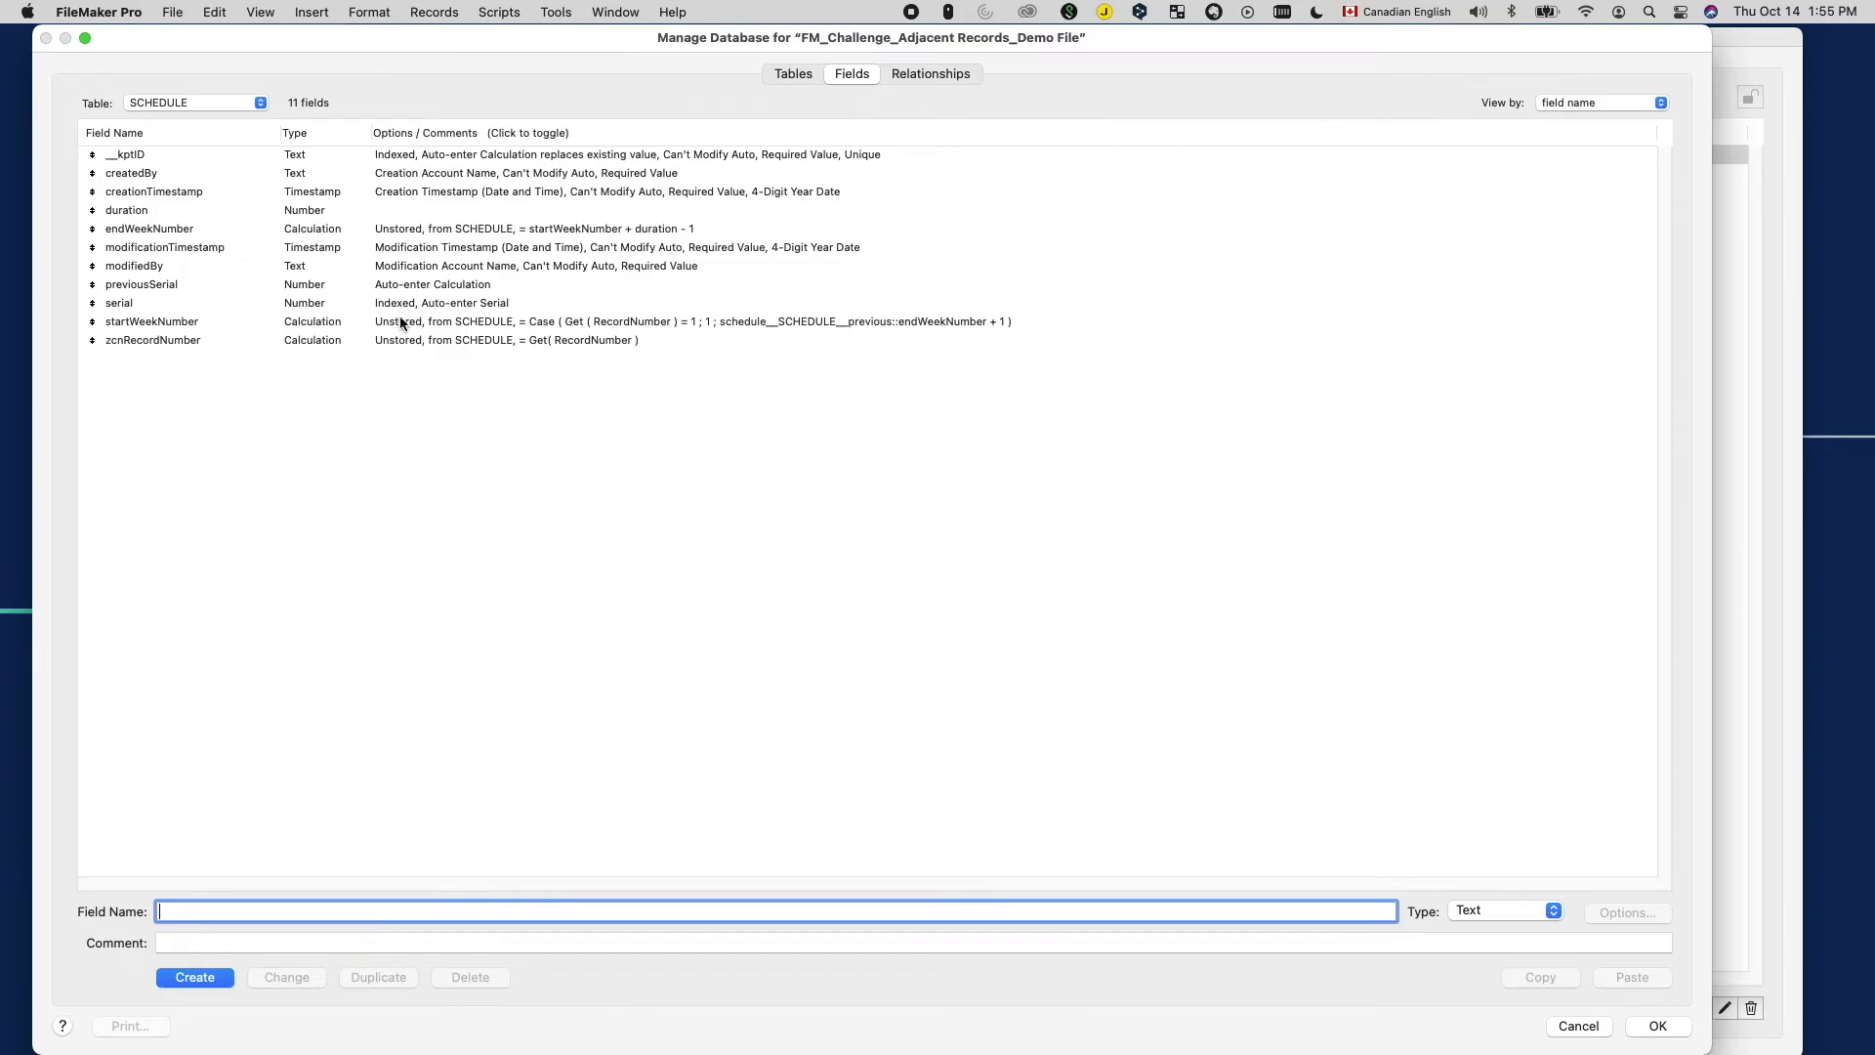
double_click(401, 321)
key("super+a")
key("super+c")
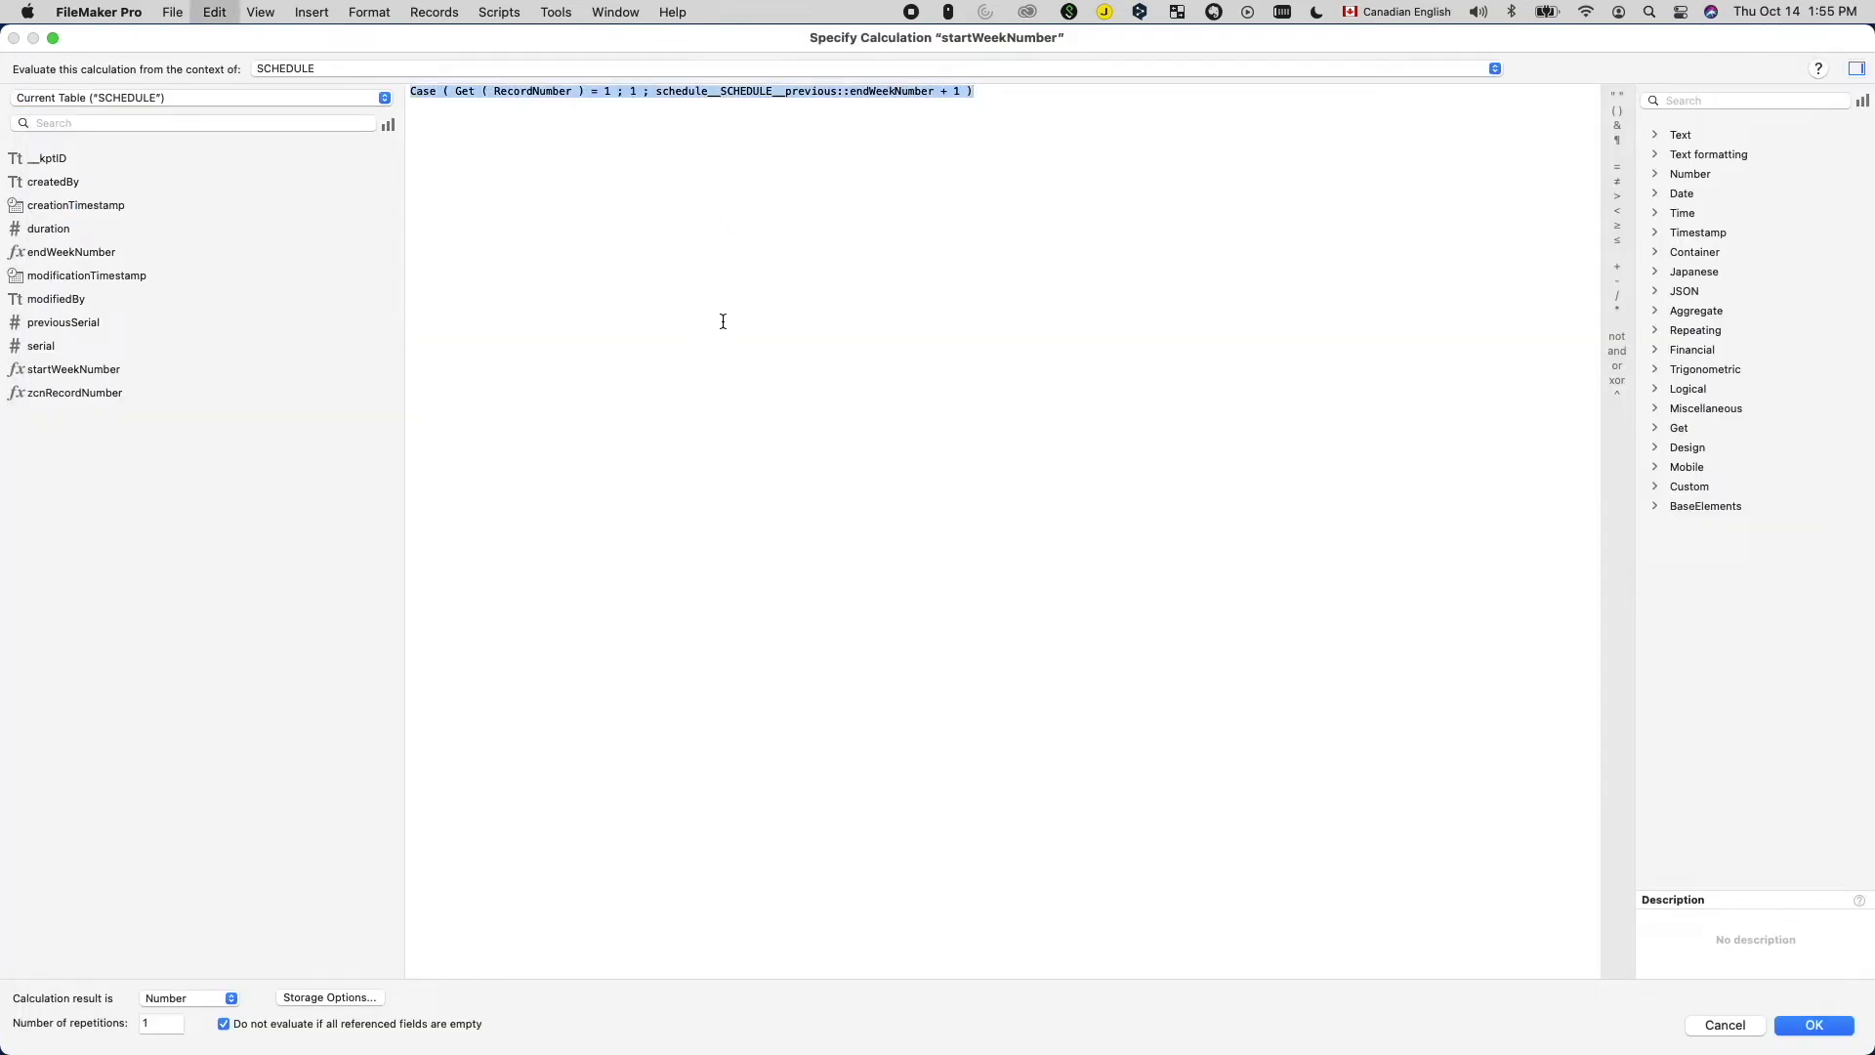
left_click(1725, 1032)
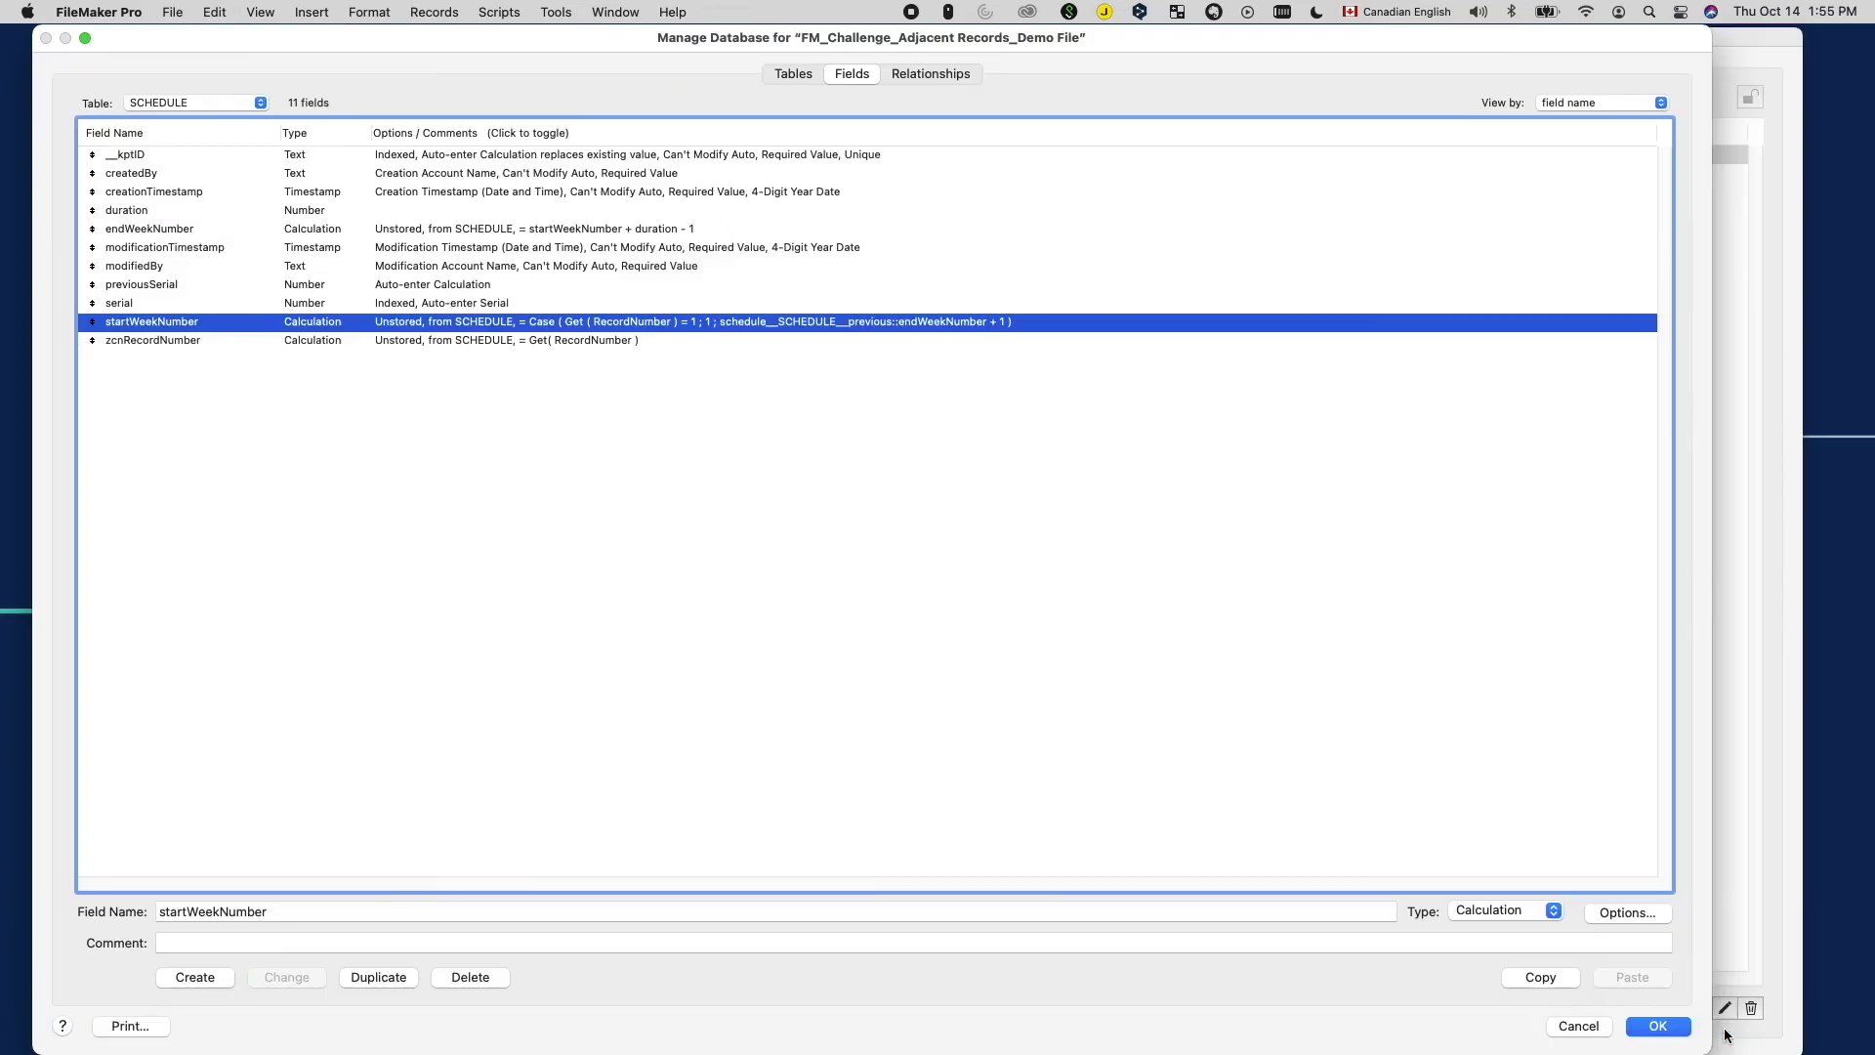
left_click(1579, 1026)
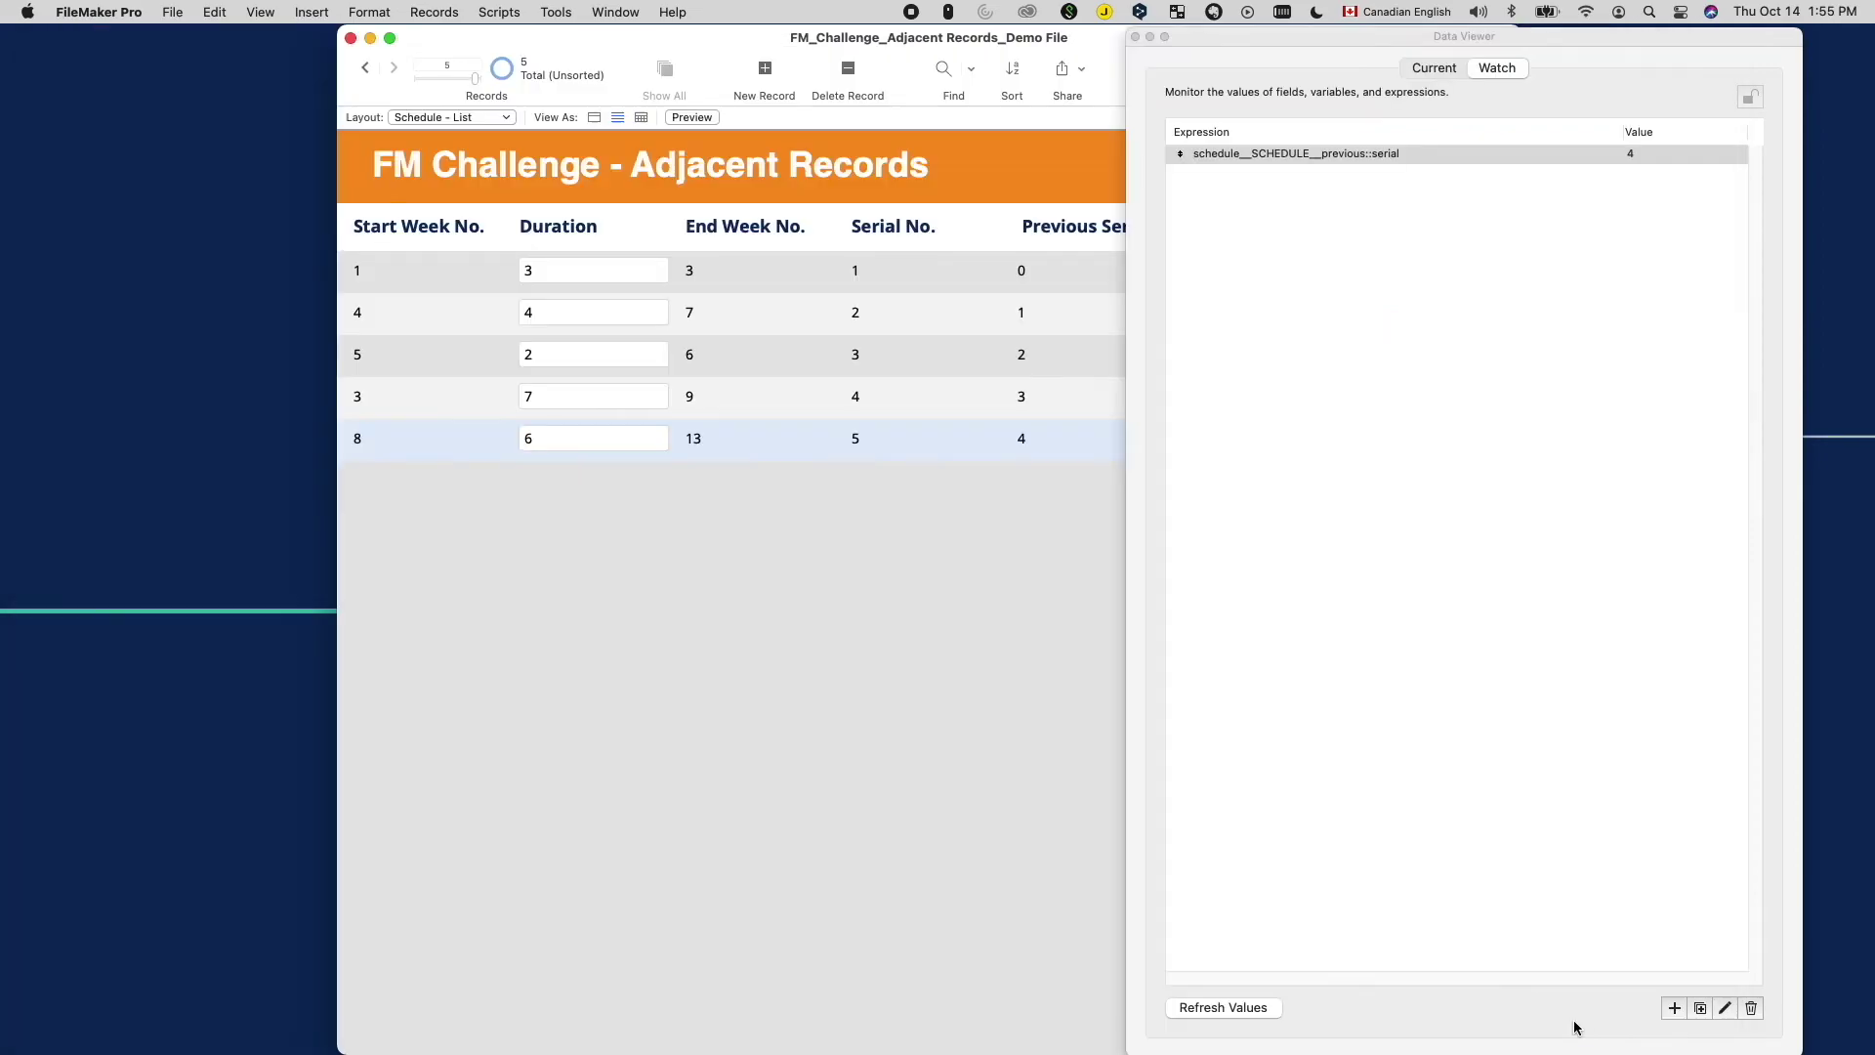
Add a Data Viewer watch trimmed to Get ( RecordNumber ) = 1.
left_click(1675, 1009)
key("super+v")
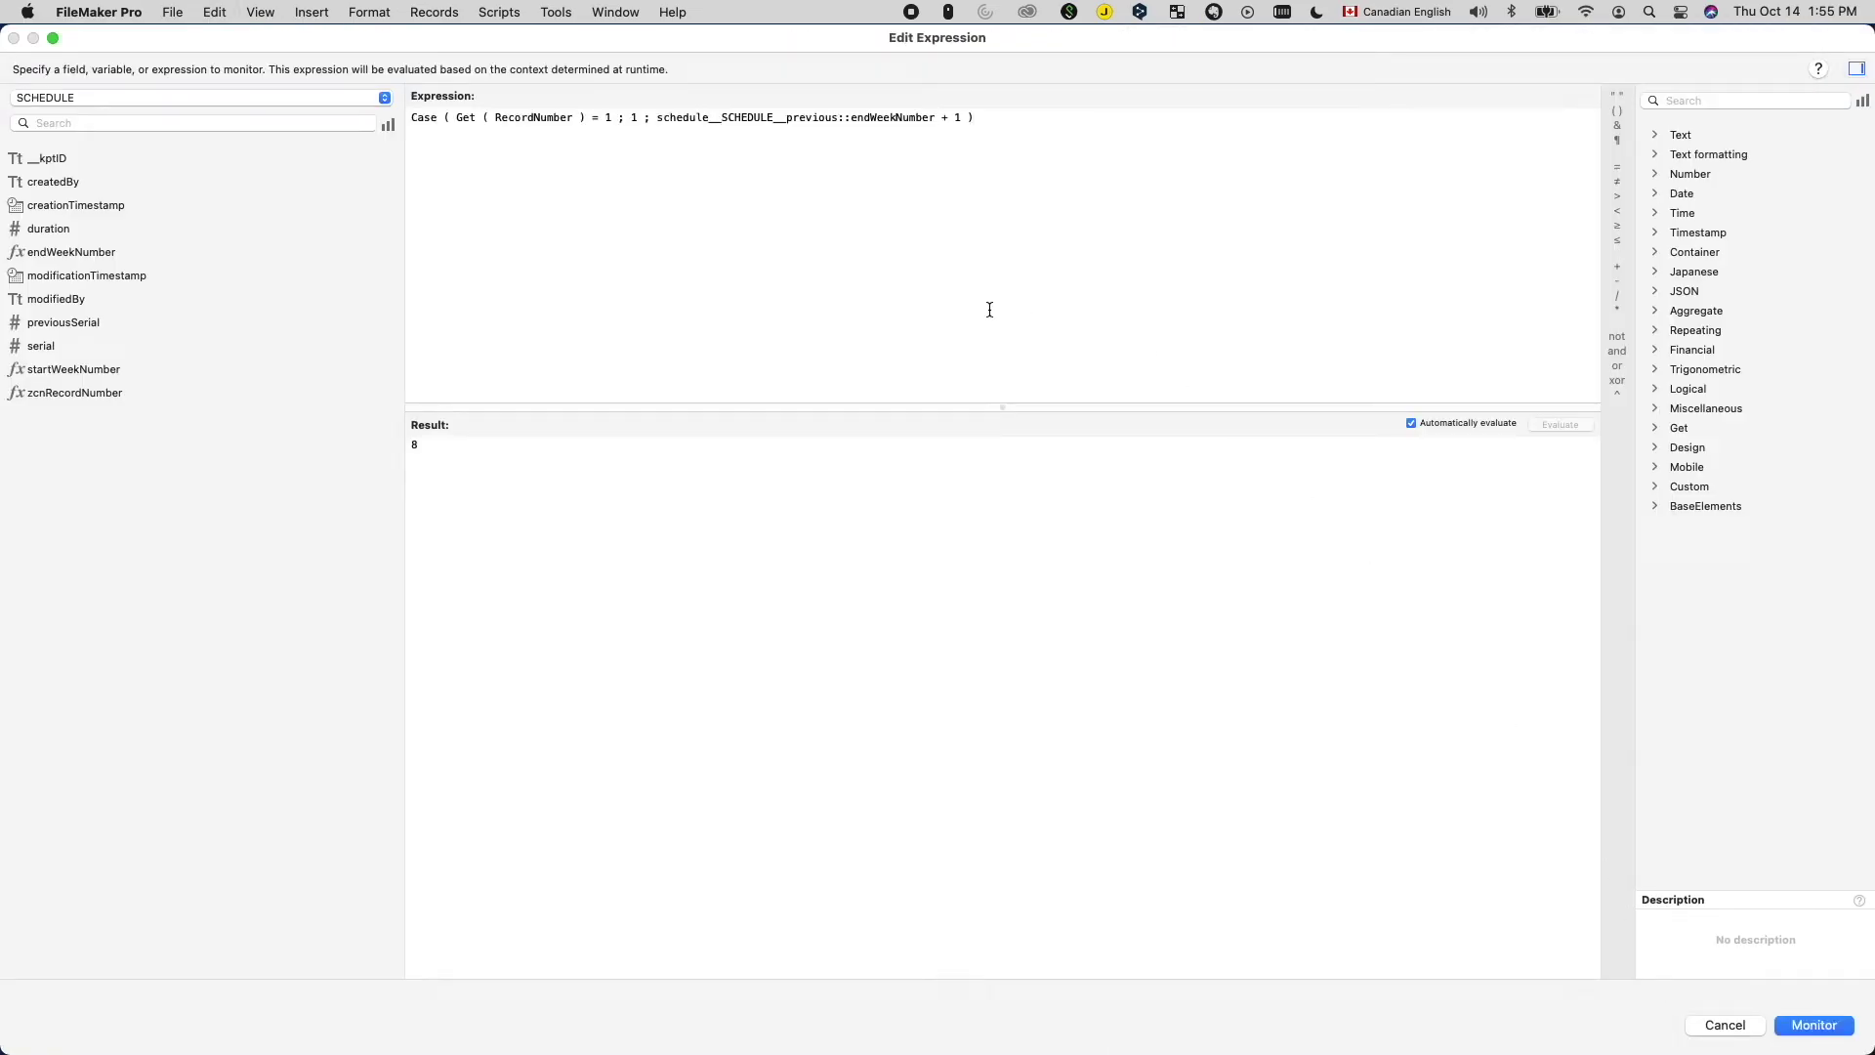
left_click_drag(610, 117, 1104, 127)
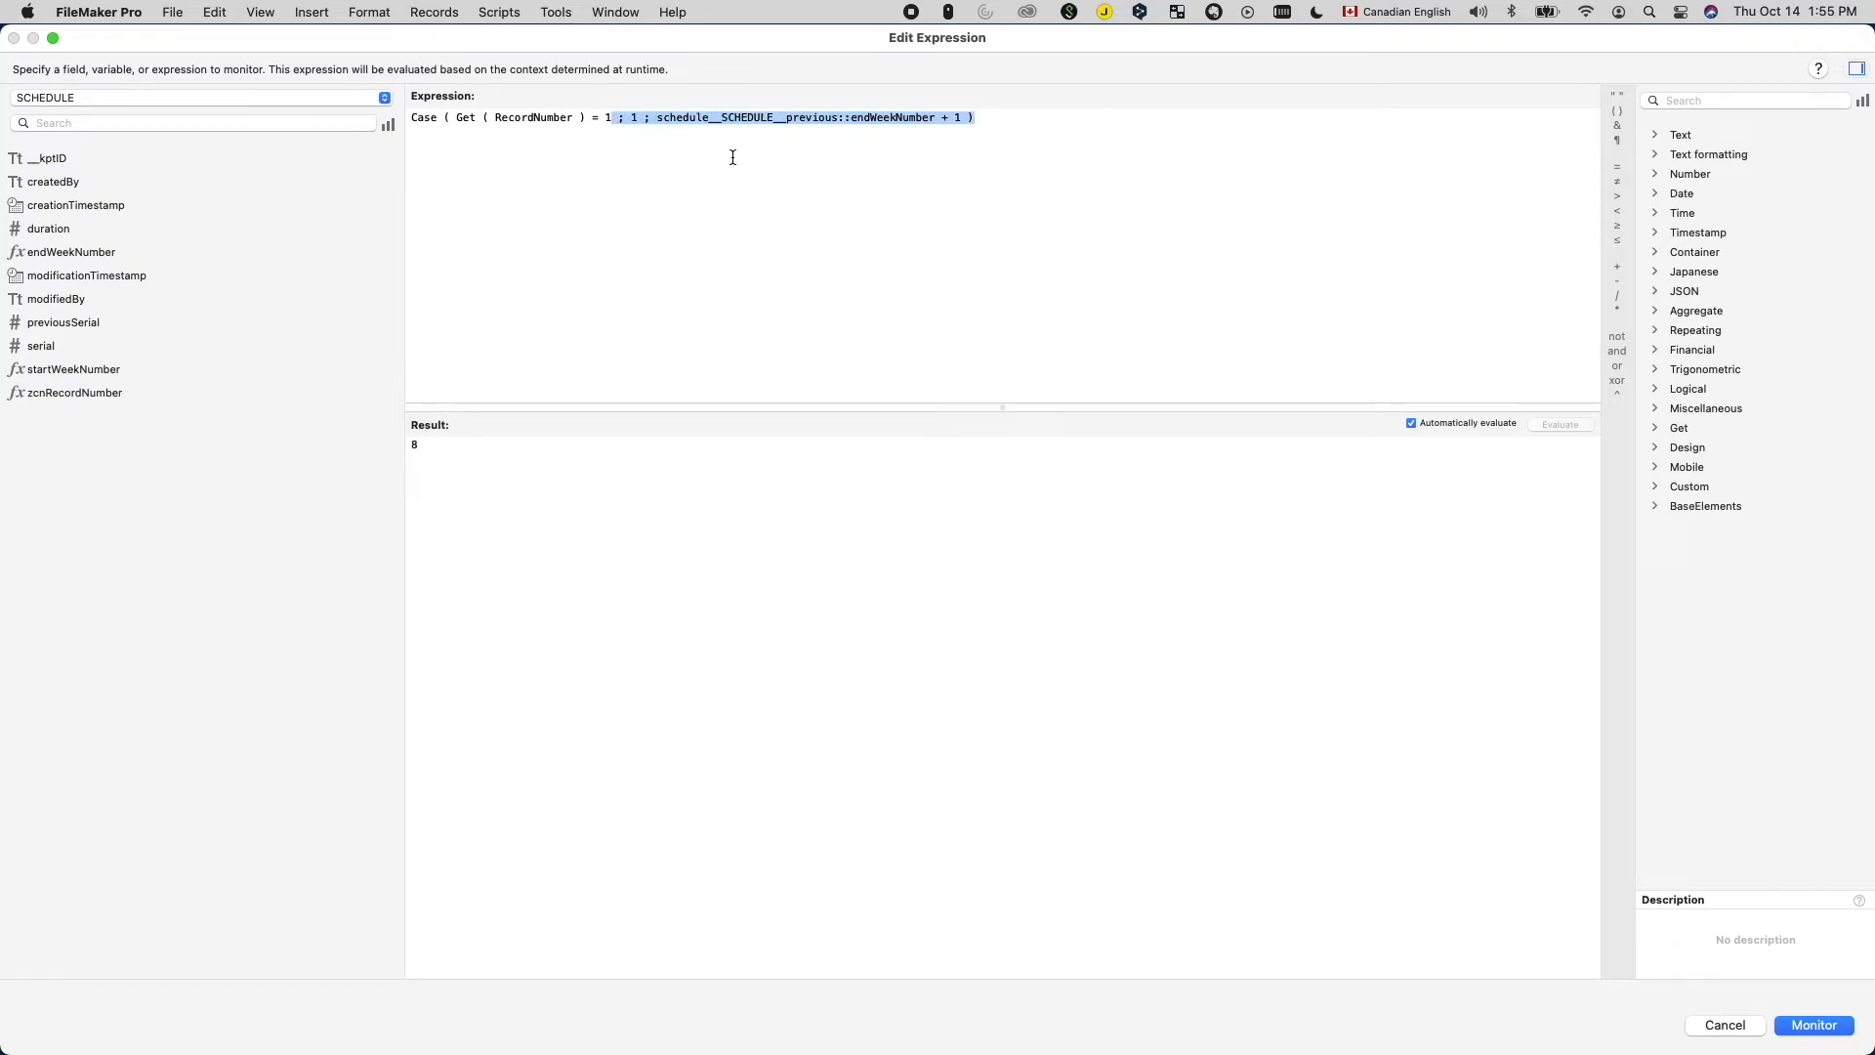
key("BackSpace")
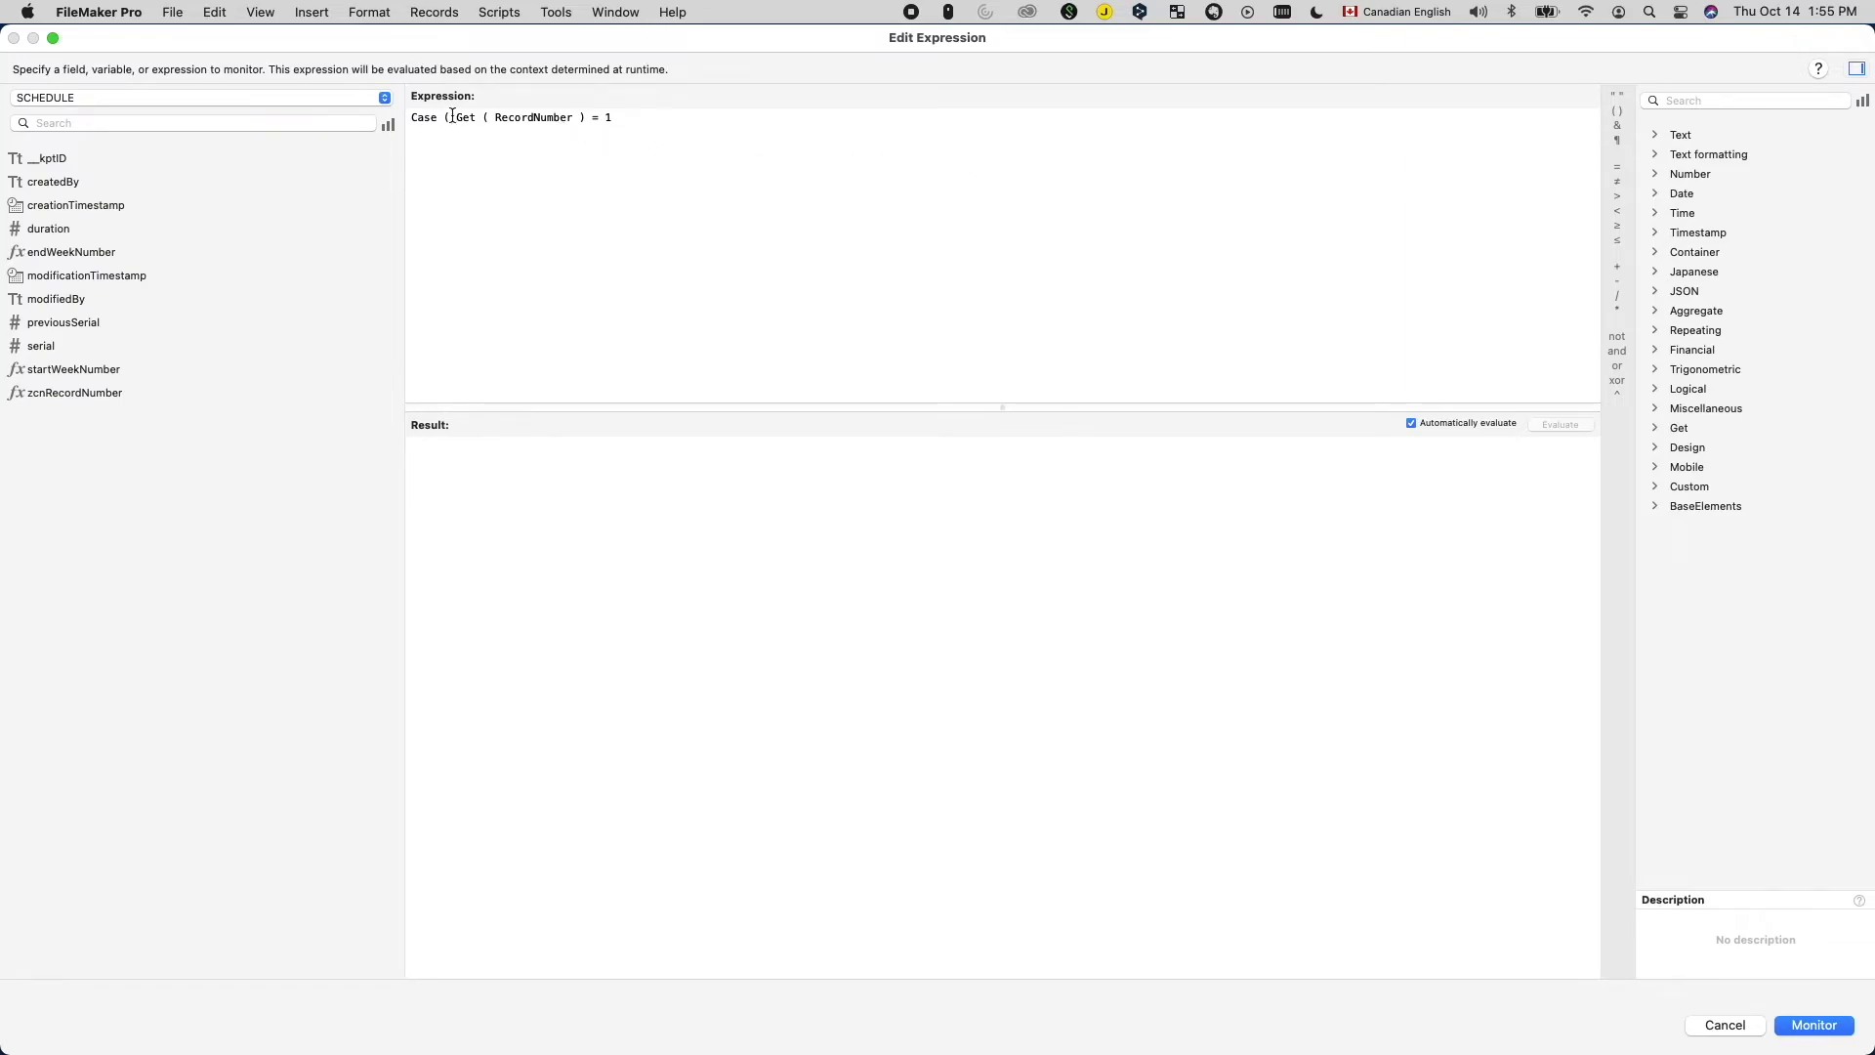
left_click_drag(451, 116, 410, 117)
key("BackSpace")
left_click(1814, 1025)
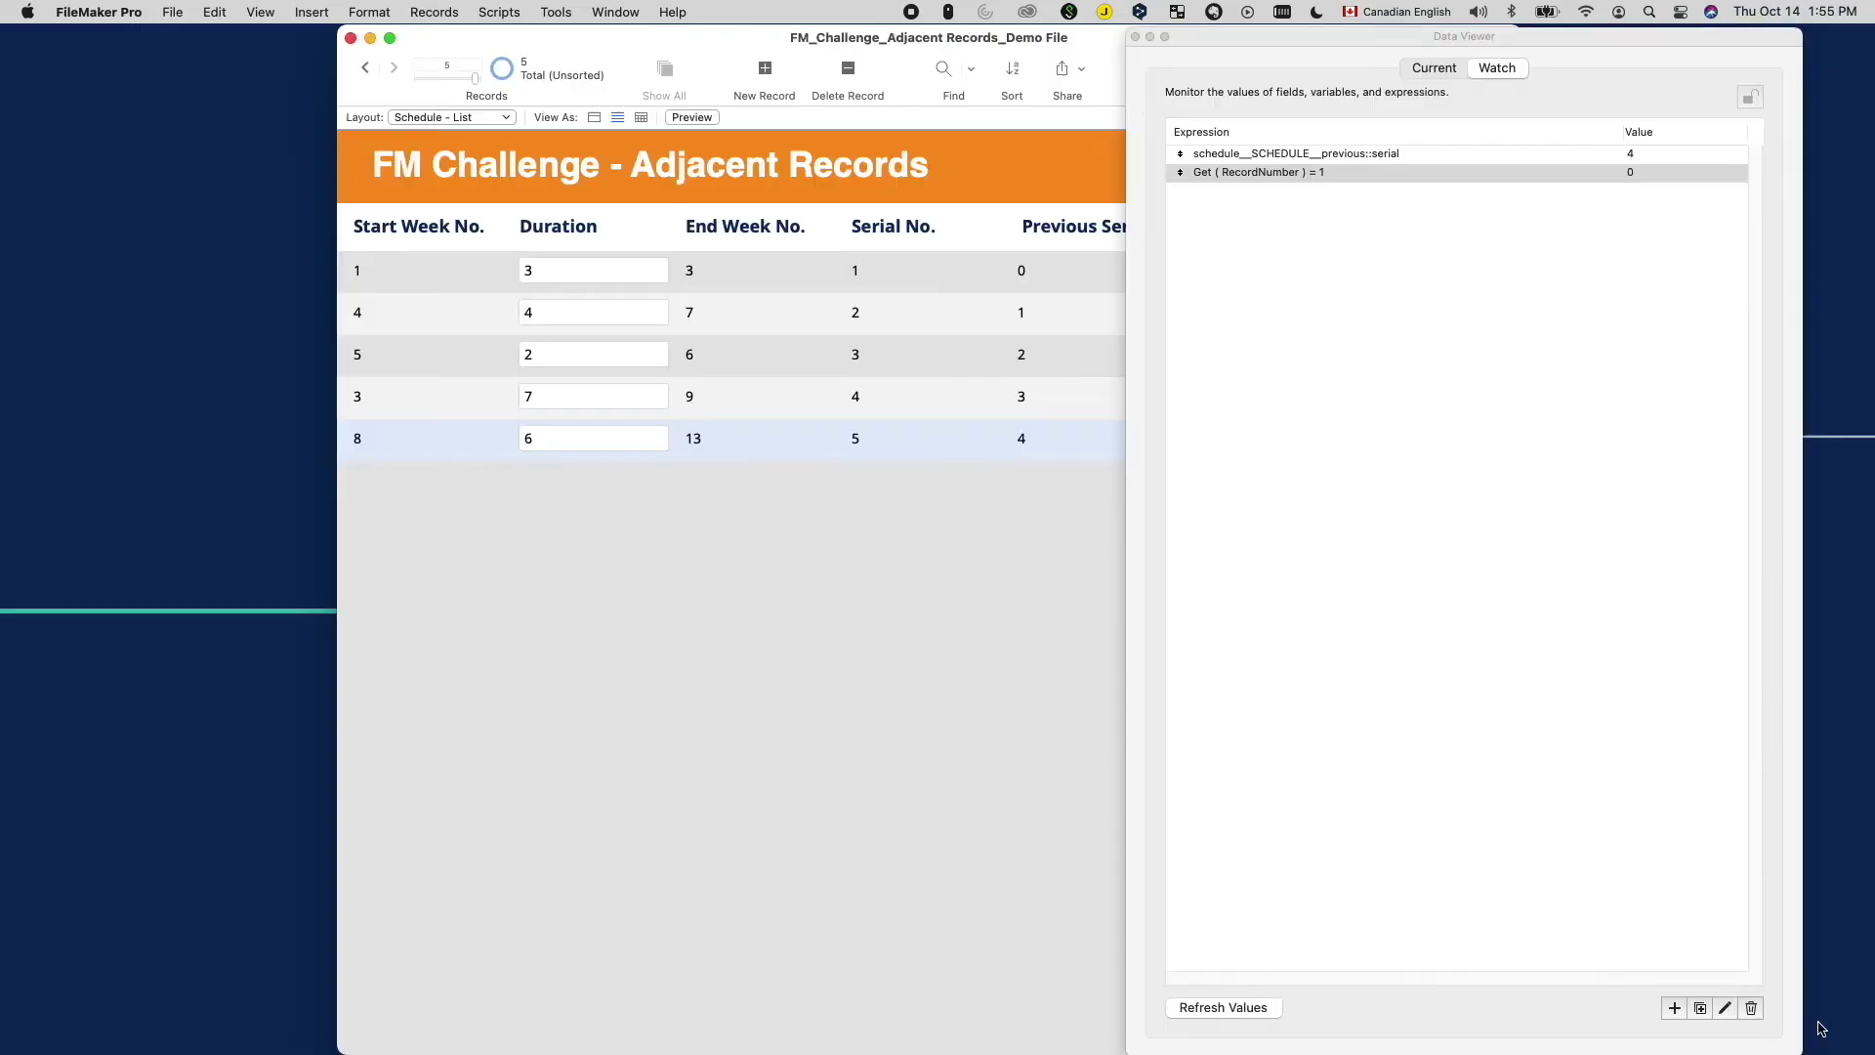
Step through records 2 to 5 to check the watched value on each.
left_click(926, 312)
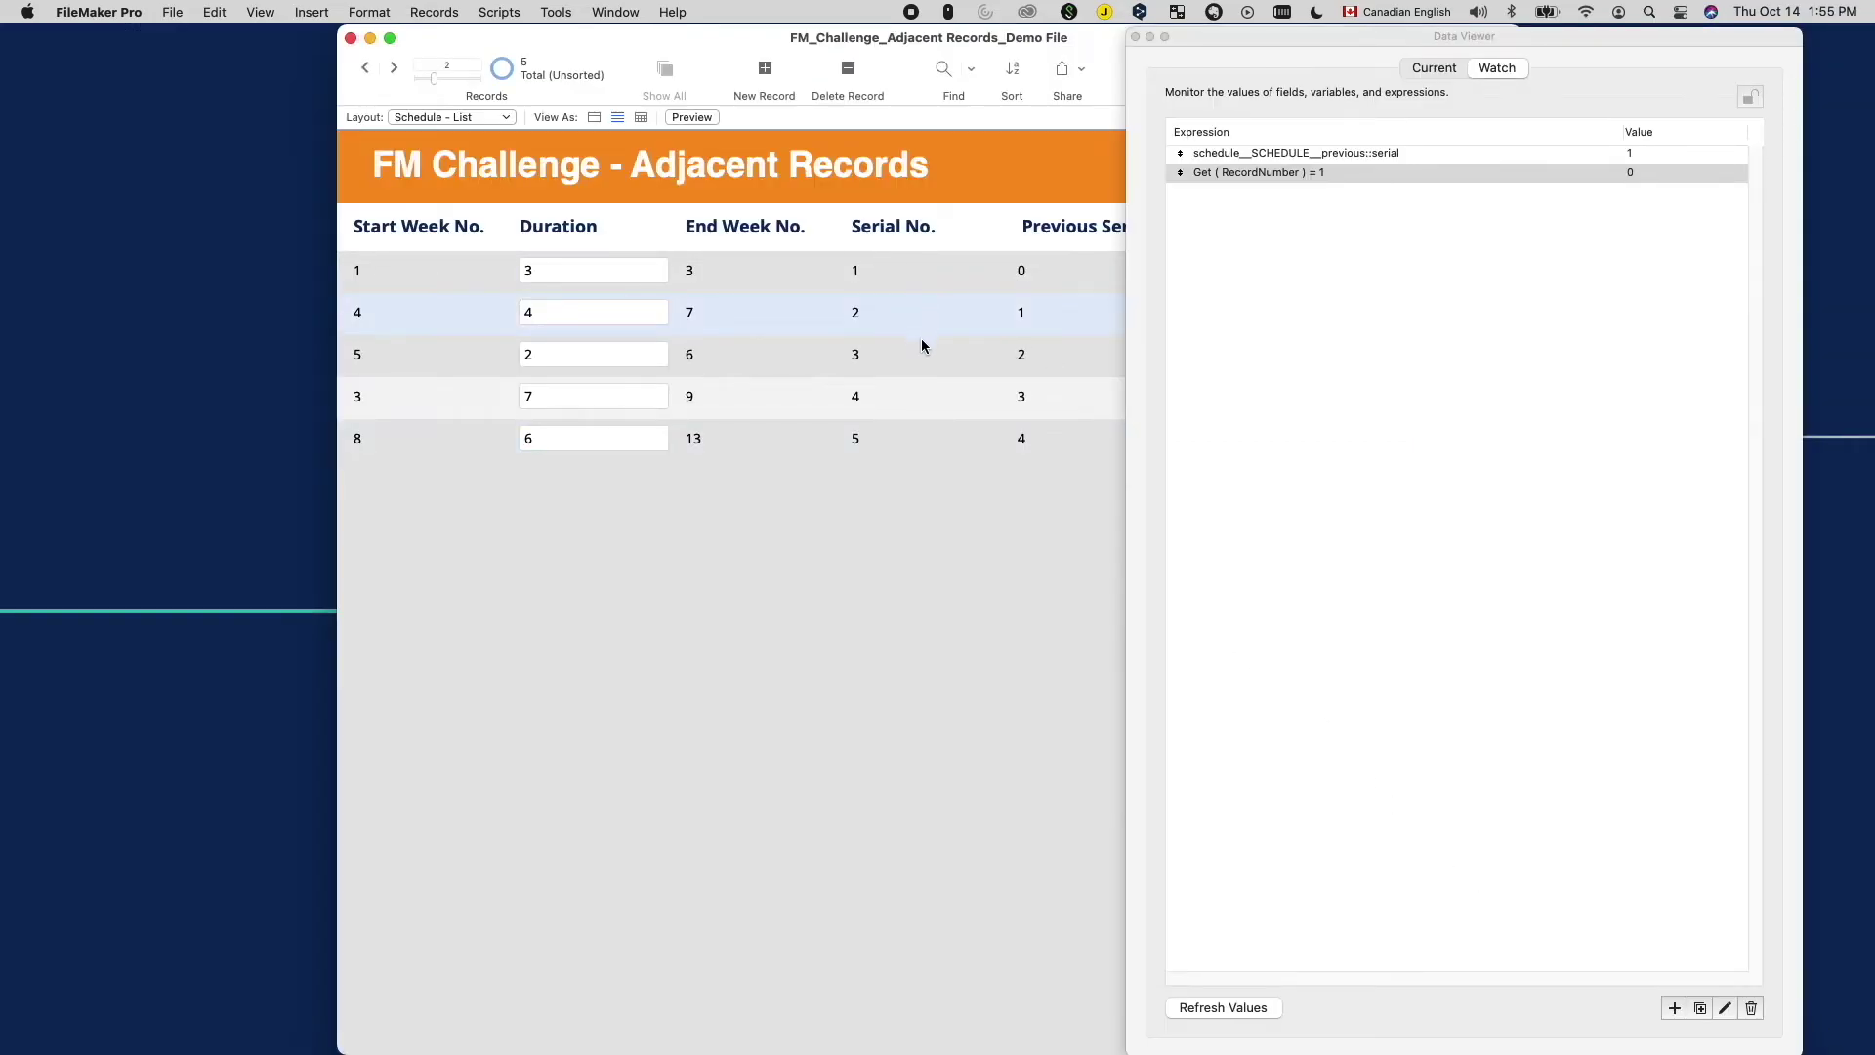
left_click(917, 356)
left_click(918, 395)
left_click(928, 436)
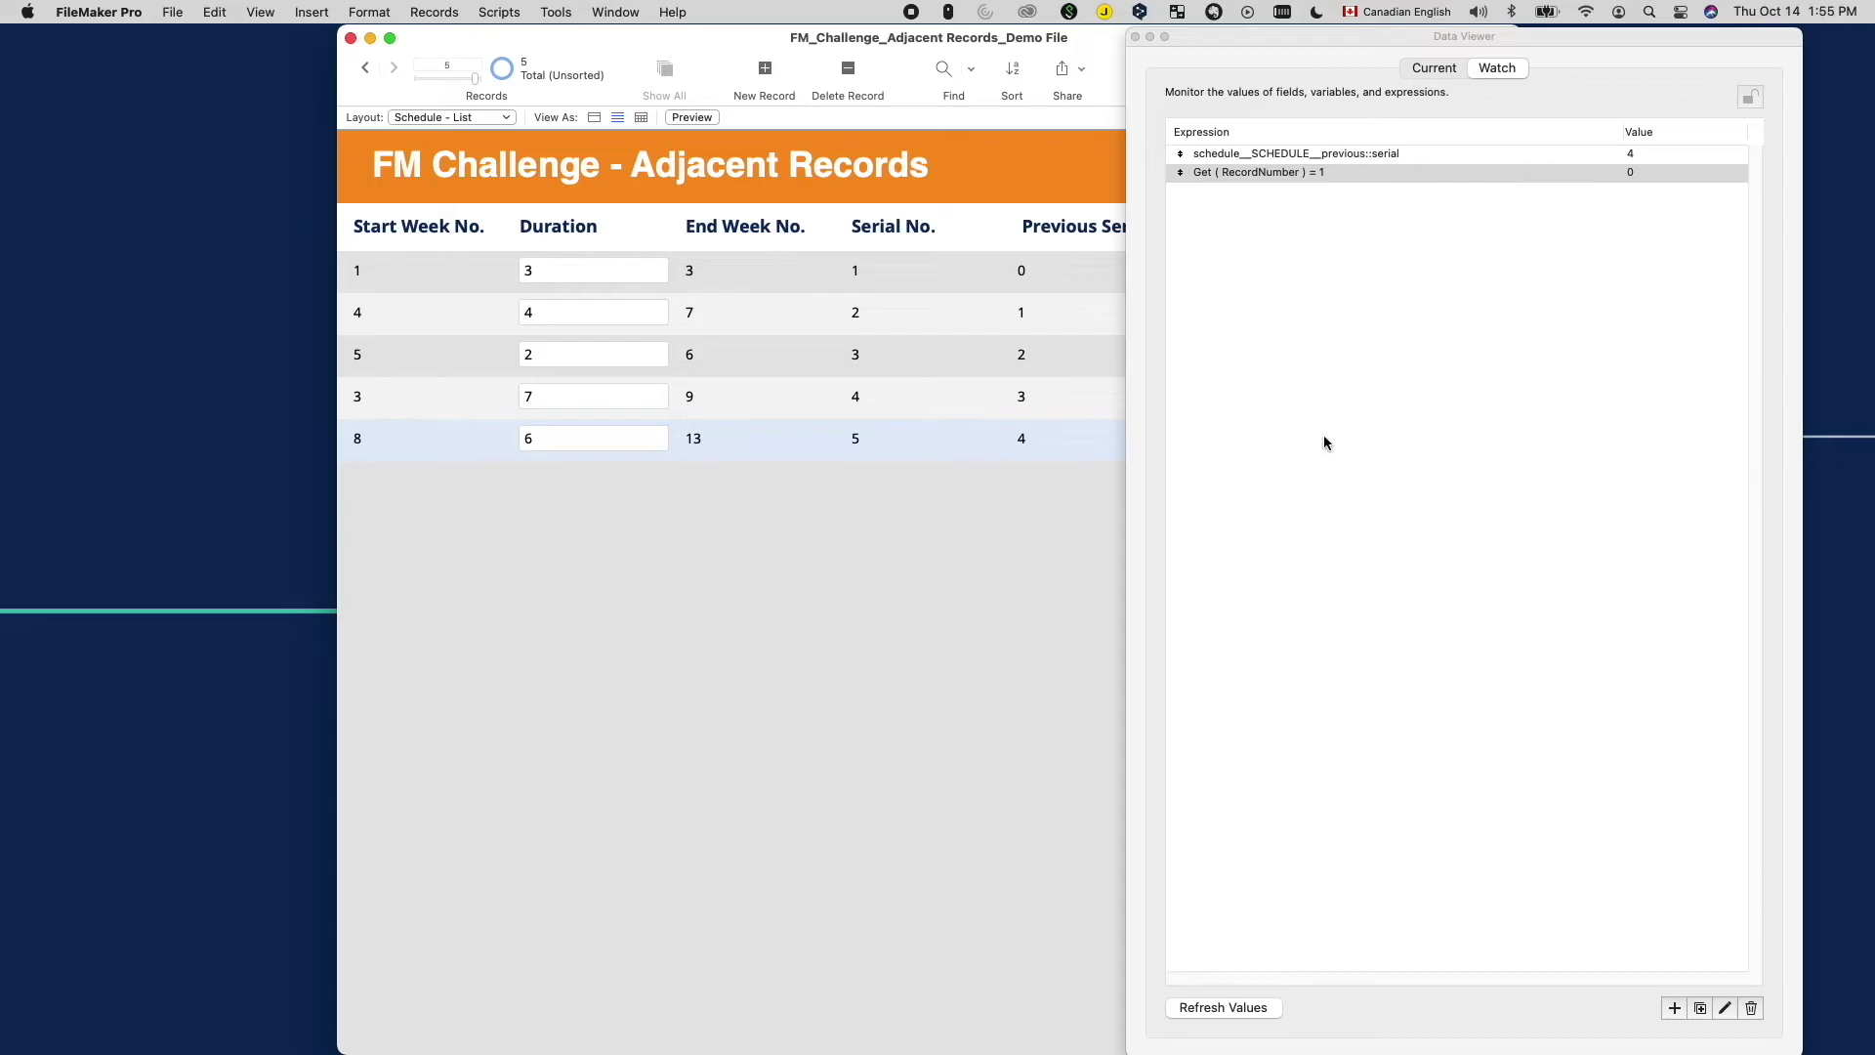
left_click(1323, 435)
Watch schedule__SCHEDULE__previous::endWeekNumber in the Data Viewer, then check it on record 3.
left_click(1671, 1007)
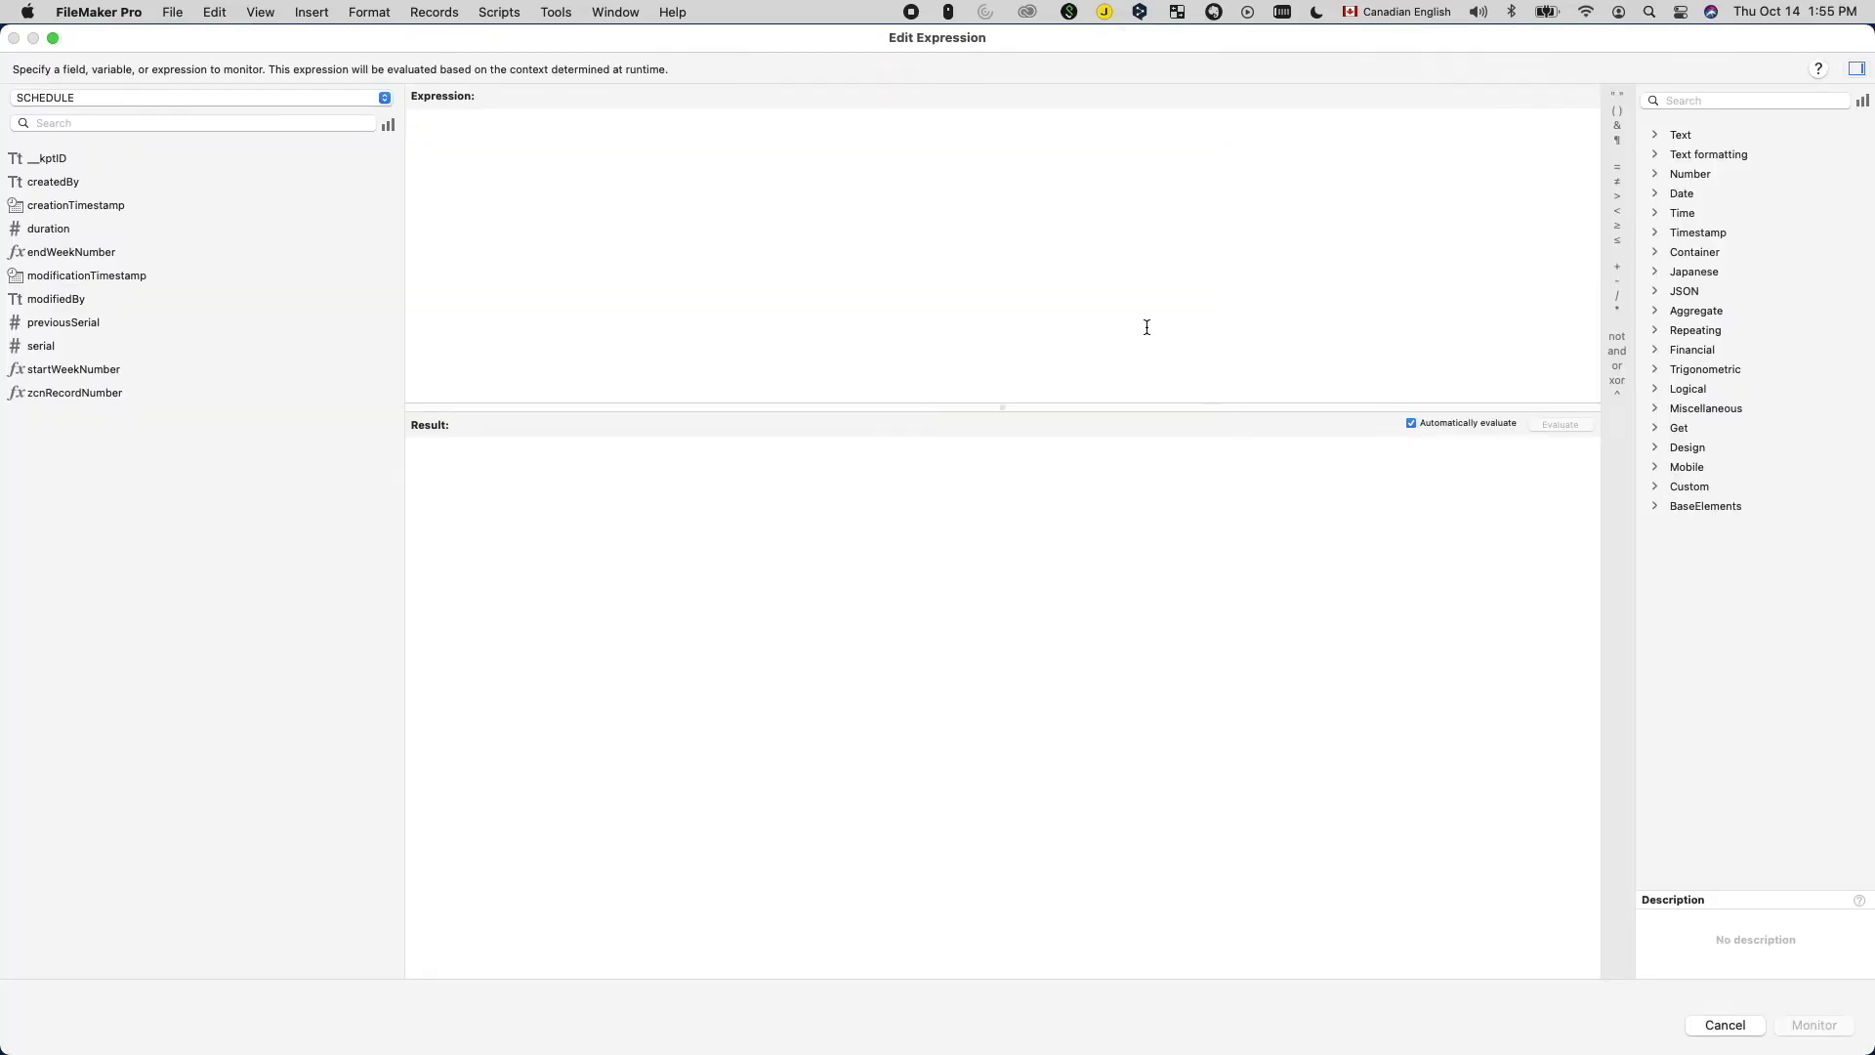
type("Case ( Get ( RecordNumber ) = 1 ; 1 ; schedule__SCHEDULE__previous::endWeekNumber + 1 )")
left_click(658, 119)
key("shift+super+Left")
key("BackSpace")
left_click(781, 134)
key("BackSpace")
key("BackSpace")
key("BackSpace")
key("BackSpace")
key("BackSpace")
key("BackSpace")
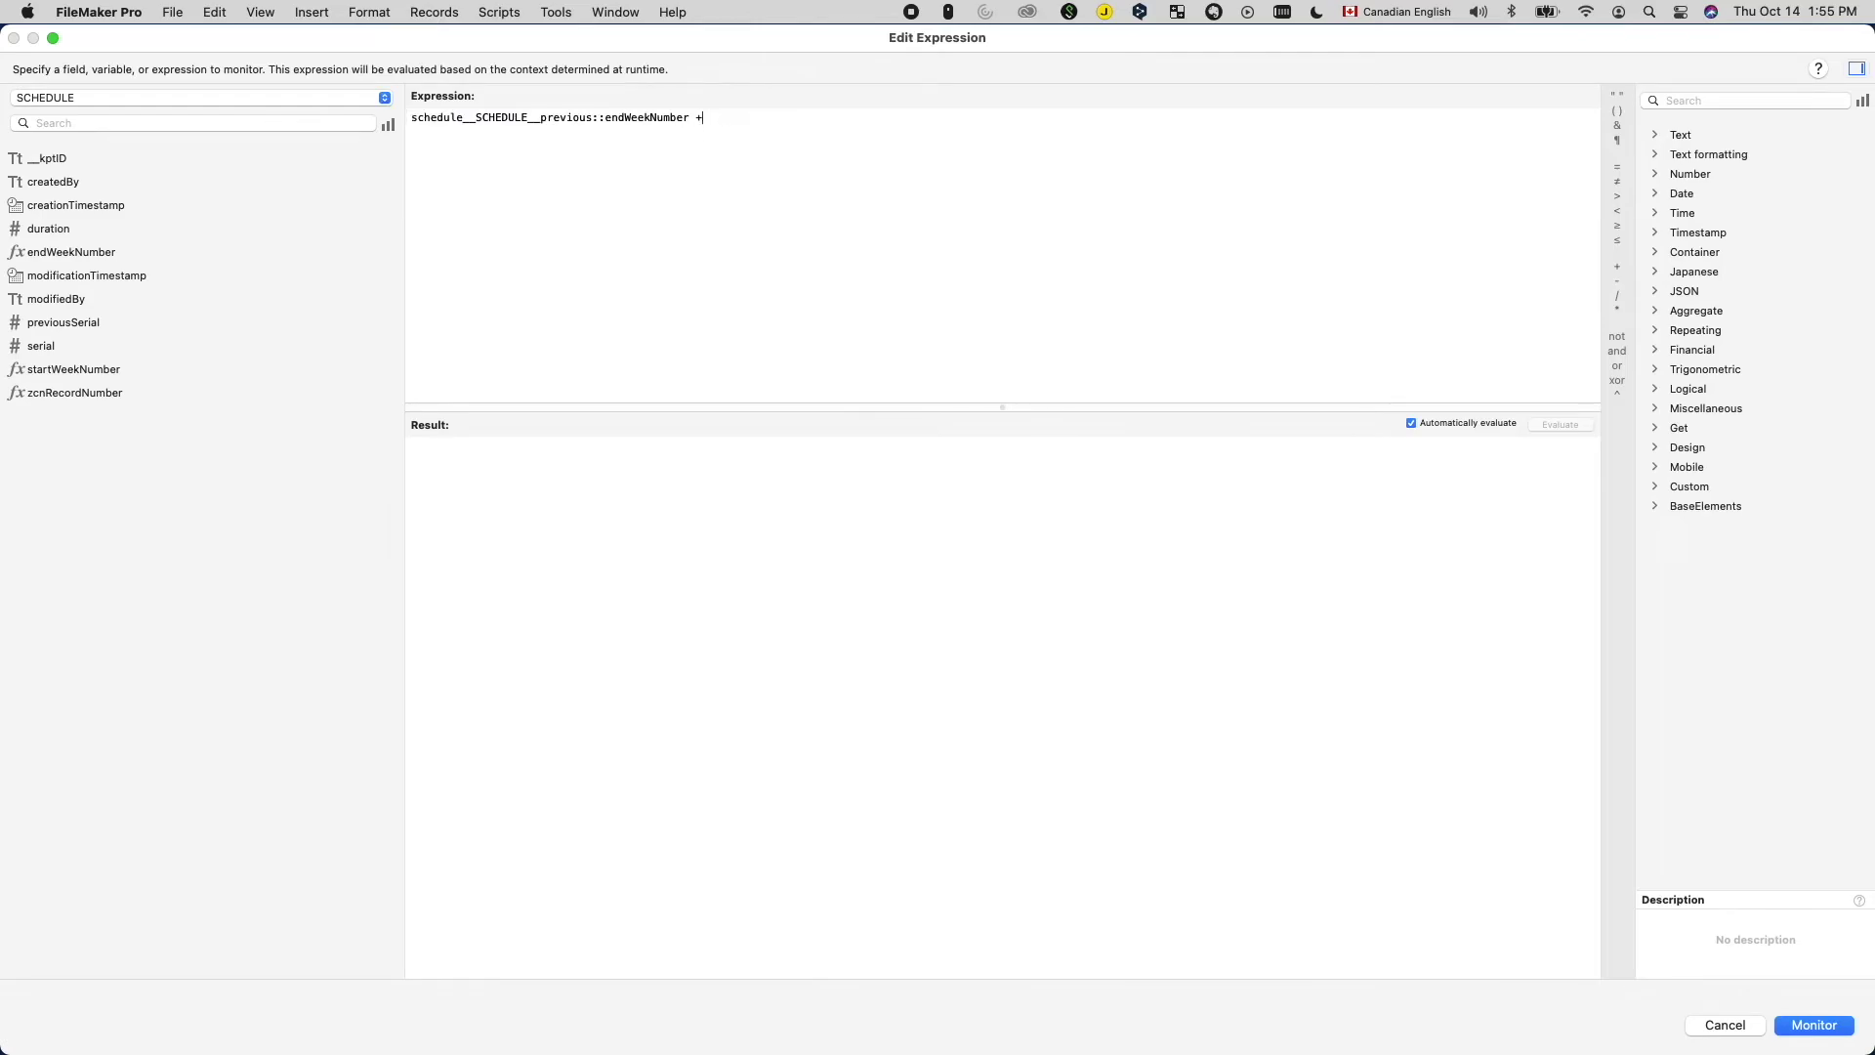
left_click(1783, 1034)
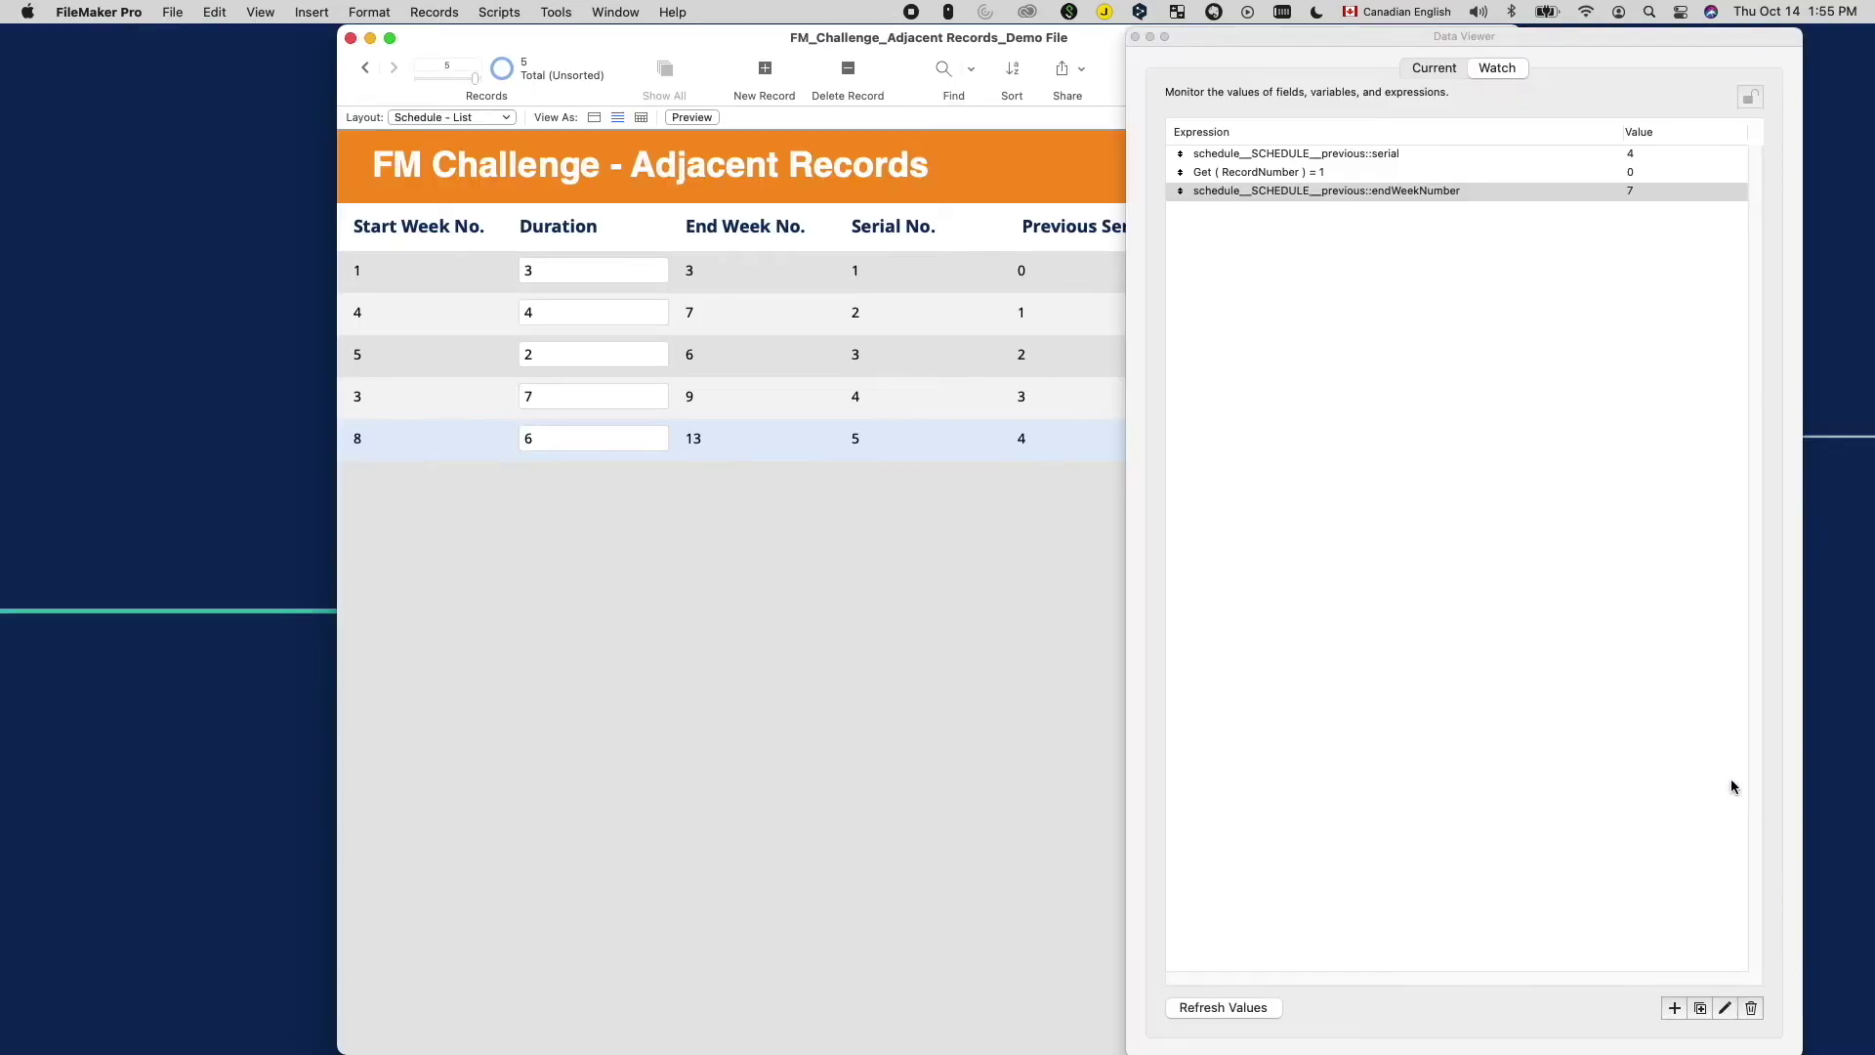
left_click(870, 356)
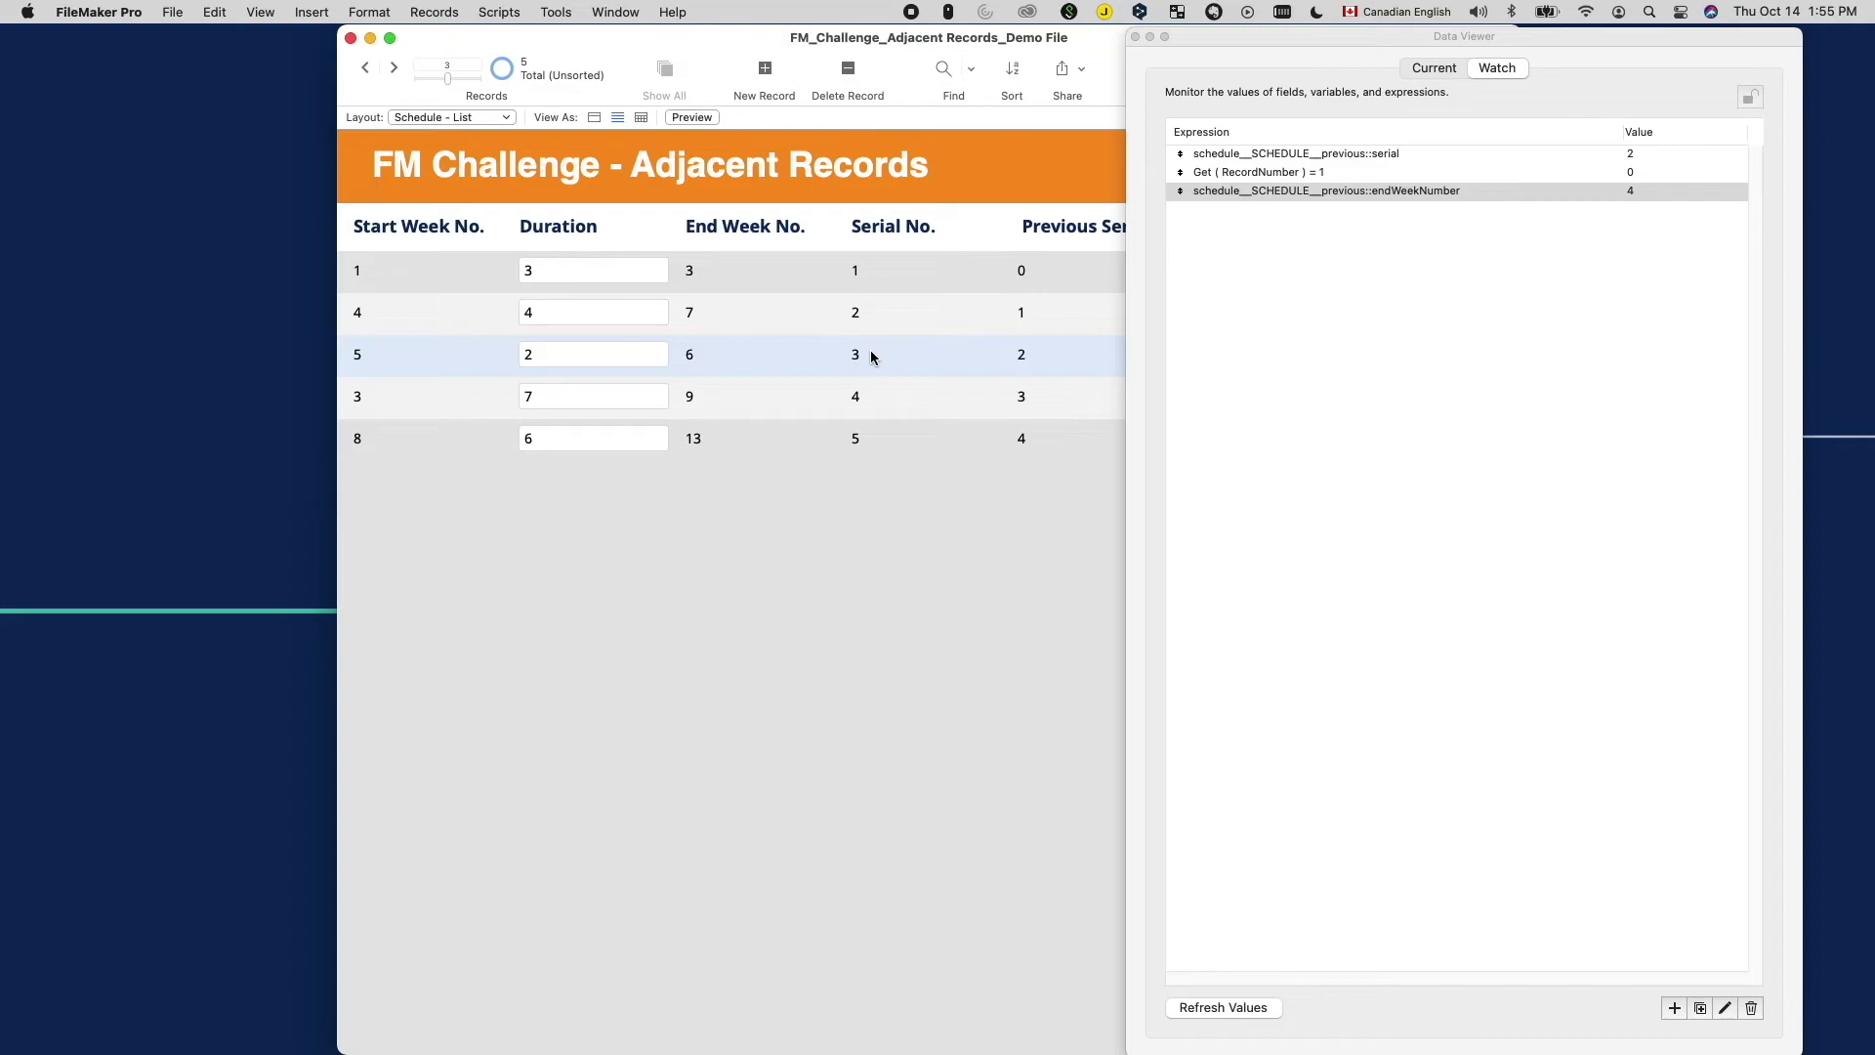